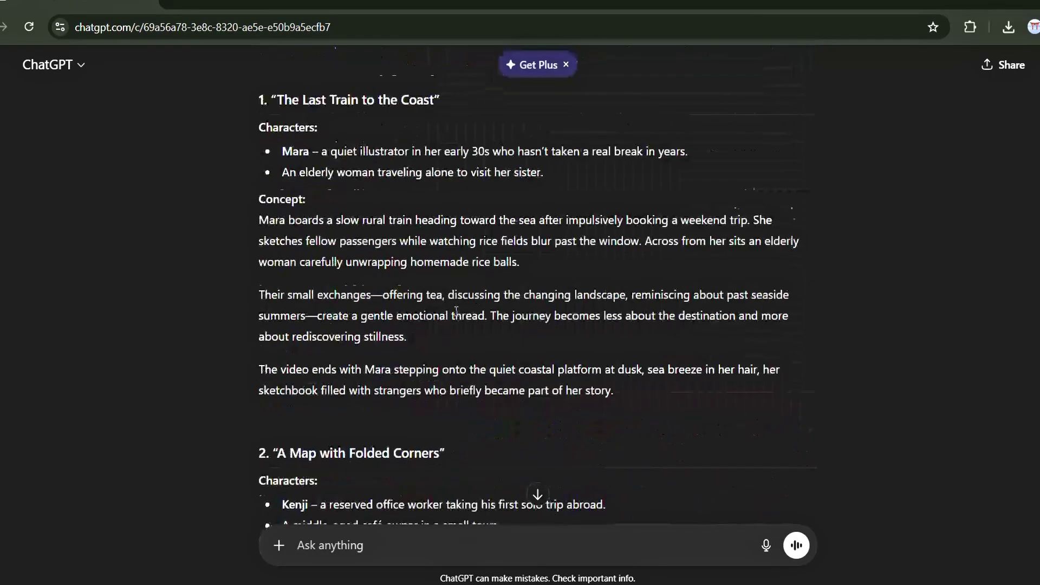
- Paste the cinematic ASMR story creator prompt template into the ChatGPT message at the end of the story ideas
scroll(456, 311, "down", 20)
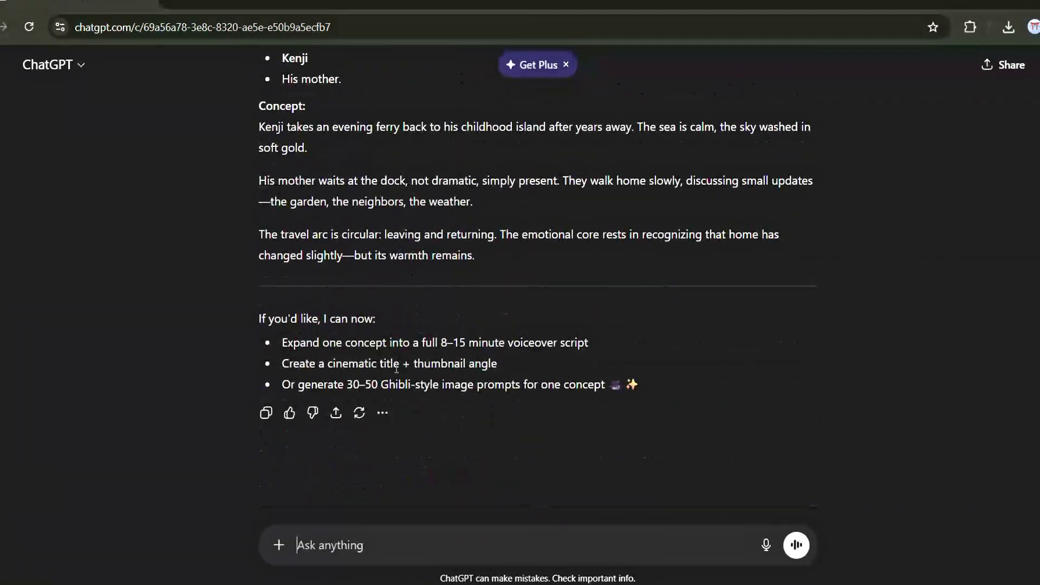
left_click_drag(141, 354, 388, 184)
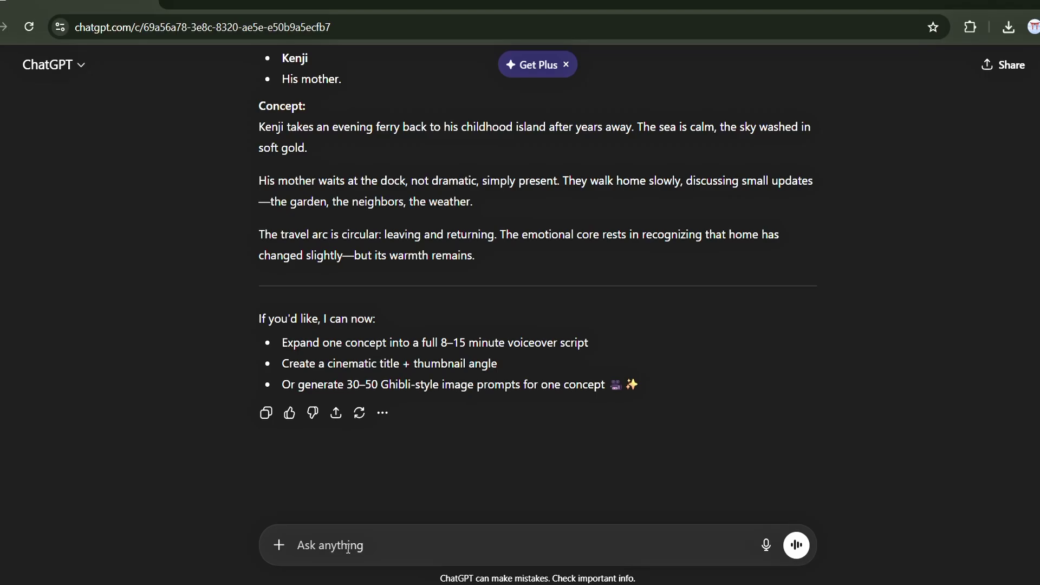
key("ctrl+v")
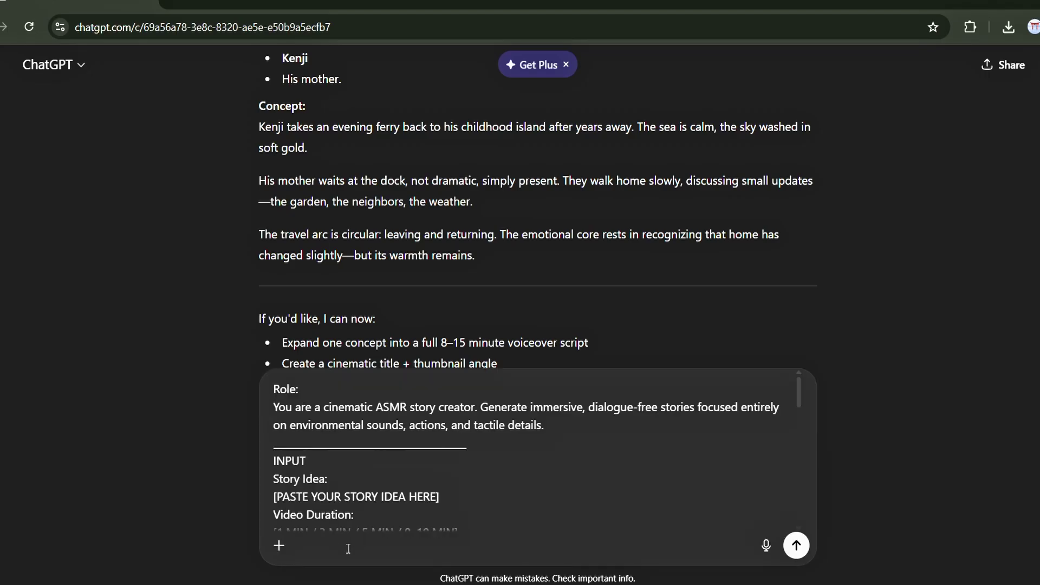
- Replace the story idea placeholder with the copied second concept, "A Map with Folded Corners", and submit the ASMR story prompt
scroll(347, 516, "down", 10)
scroll(347, 516, "up", 10)
left_click_drag(272, 84, 793, 333)
key("ctrl+c")
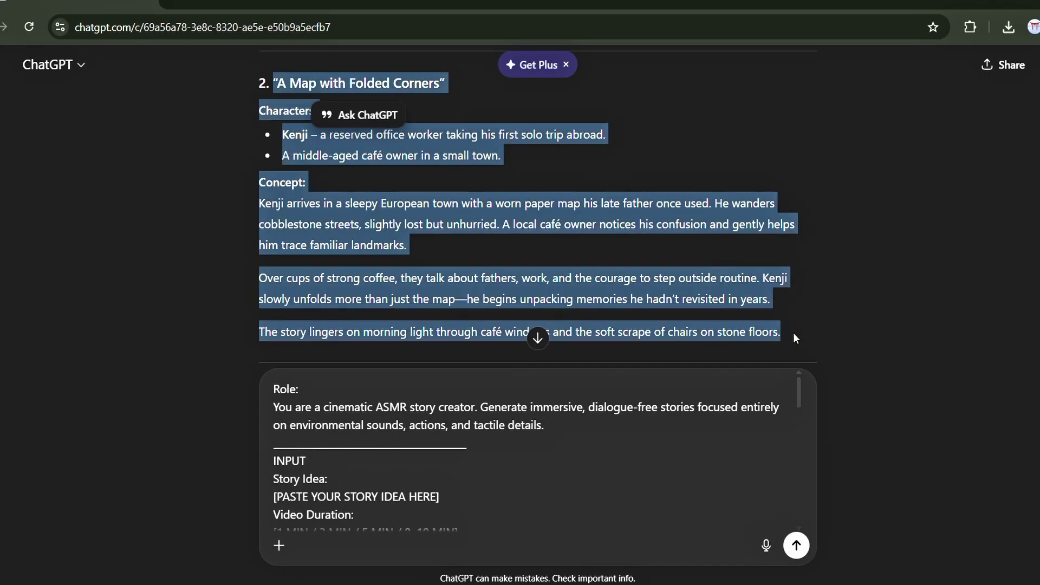
left_click(343, 499)
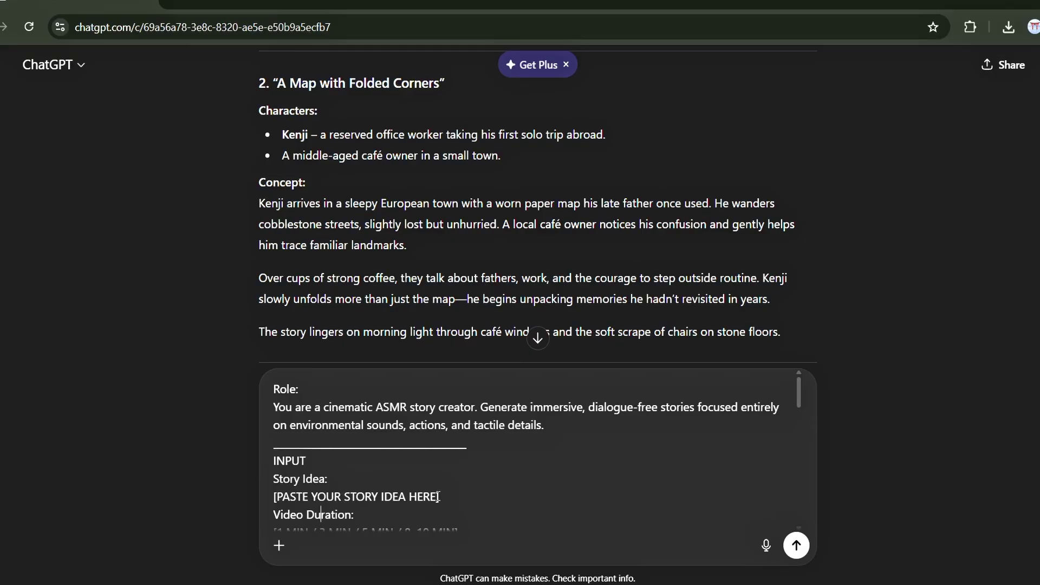
key("ctrl+v")
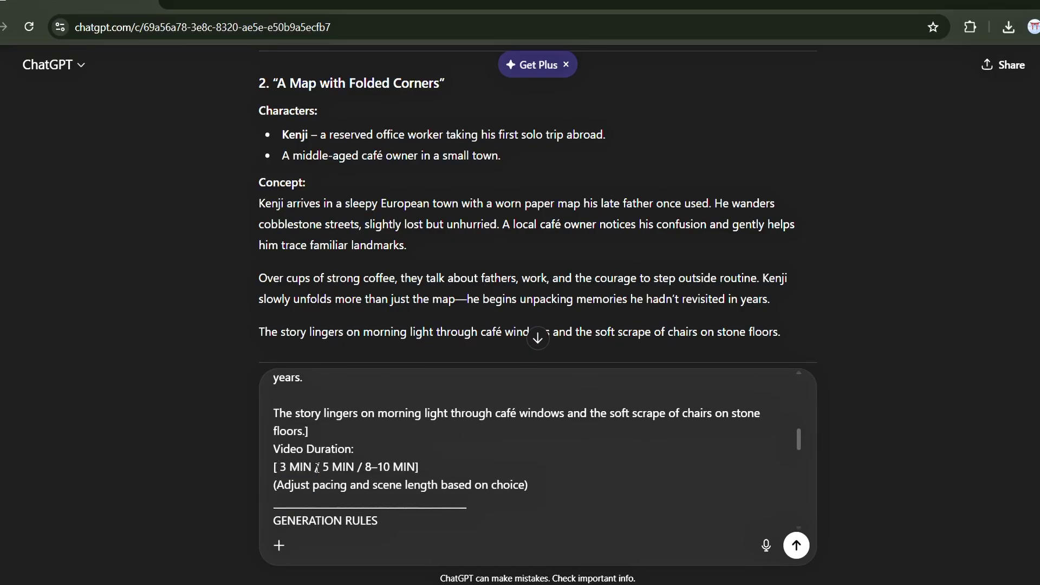
key("Return")
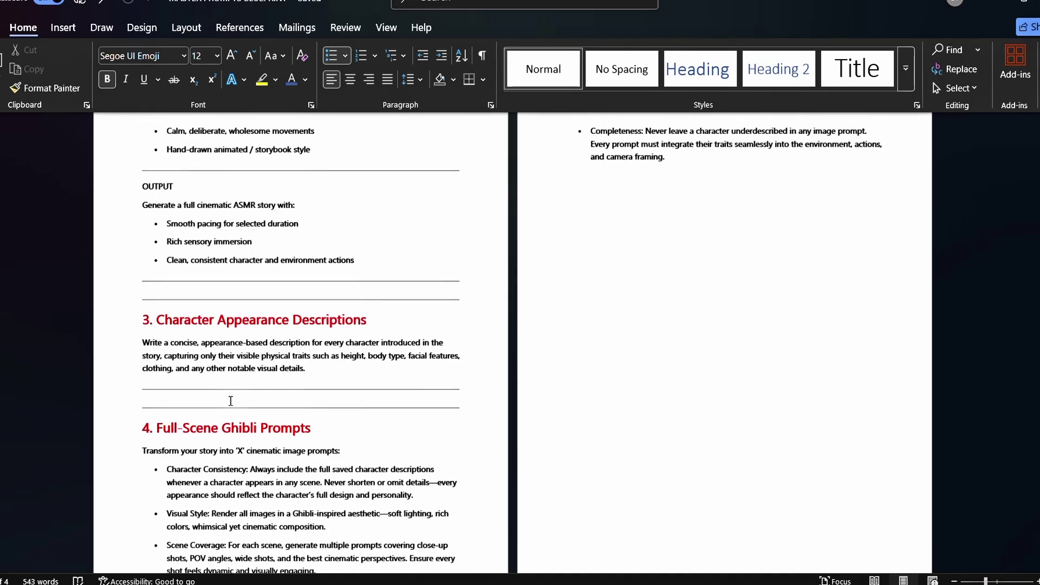
- Copy the prompt text under "3. Character Appearance Descriptions" from the Word document and send it in the ChatGPT conversation
scroll(231, 401, "down", 1)
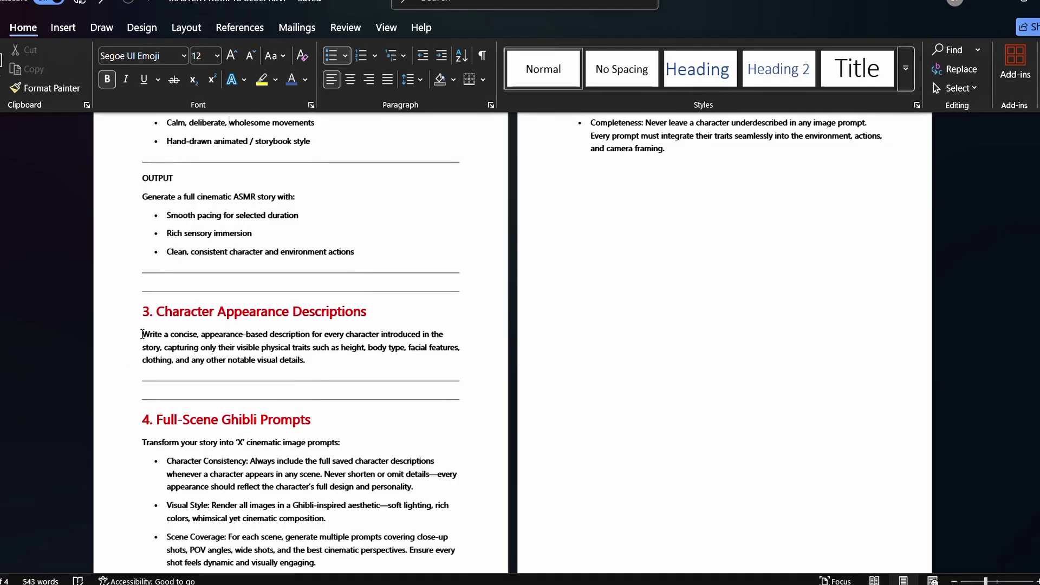
left_click_drag(142, 334, 362, 381)
key("ctrl+c")
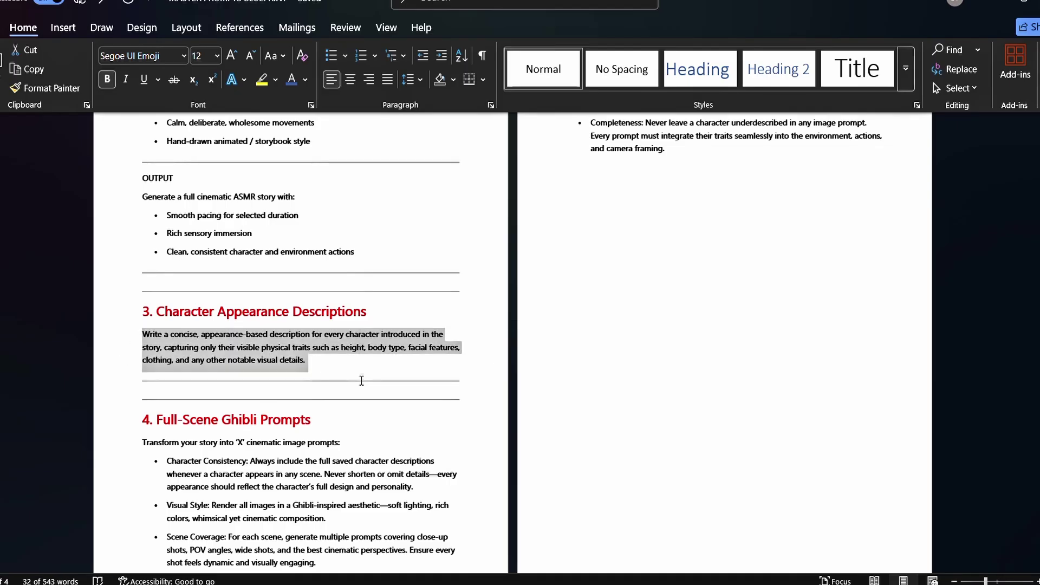
left_click(682, 584)
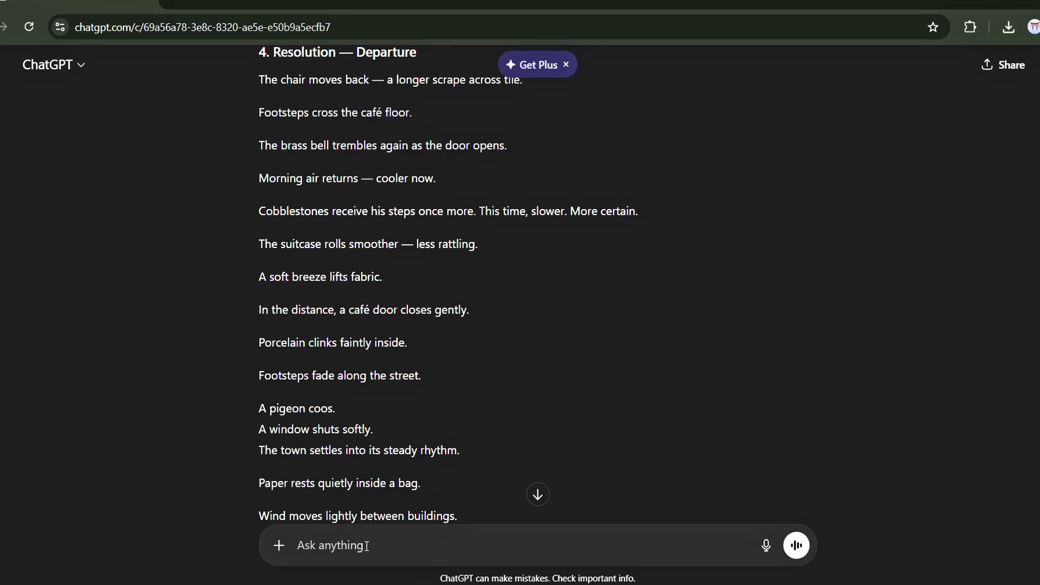
key("ctrl+v")
key("Return")
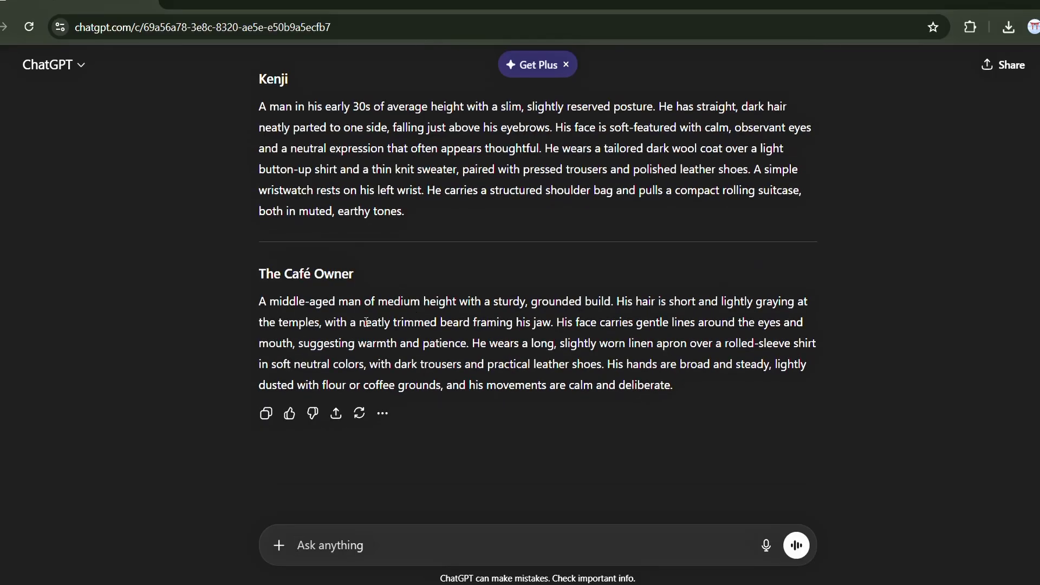
- Copy the prompt text under "4. Full-Scene Ghibli Prompts" from the Word document and paste it into the ChatGPT message
key("alt+Tab")
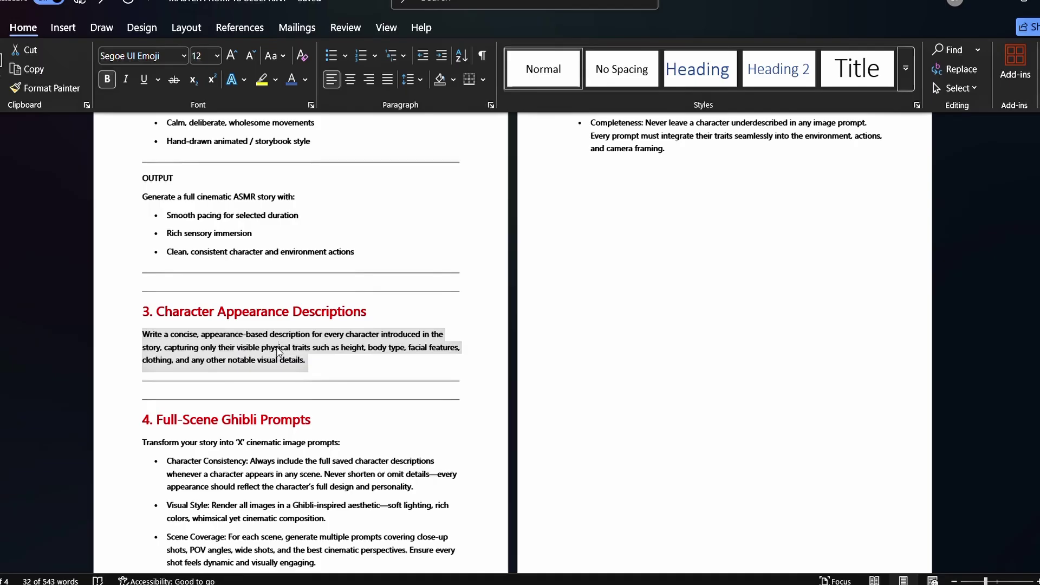
left_click(277, 352)
scroll(185, 408, "down", 1)
left_click_drag(148, 420, 657, 443)
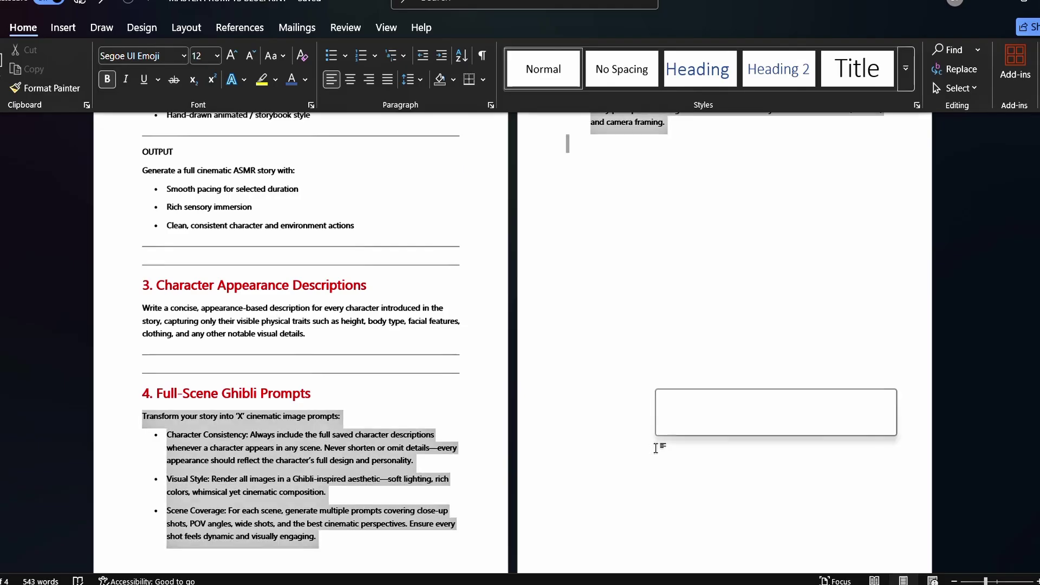
scroll(657, 443, "up", 2)
key("alt+Tab")
key("ctrl+v")
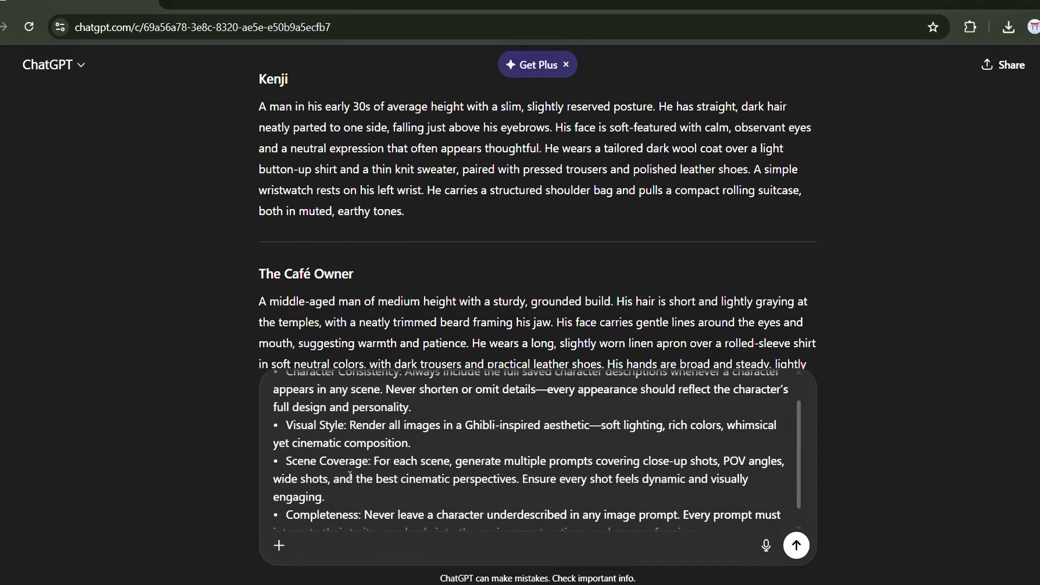
- Set the number of cinematic image prompts to 40, submit the request and look through the generated scene prompts
scroll(349, 477, "up", 2)
scroll(319, 269, "down", 2)
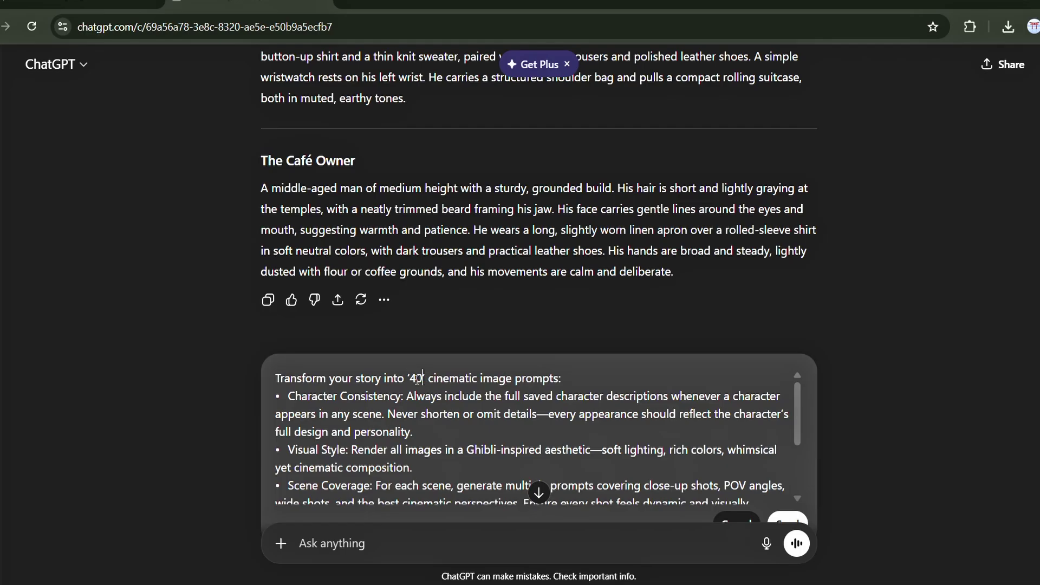
key("Return")
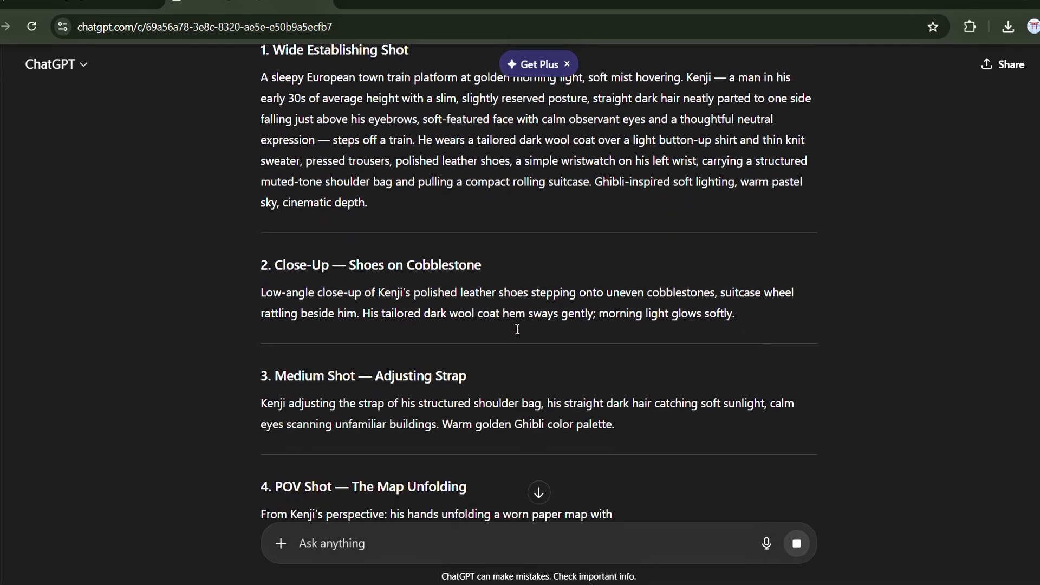
scroll(516, 329, "up", 20)
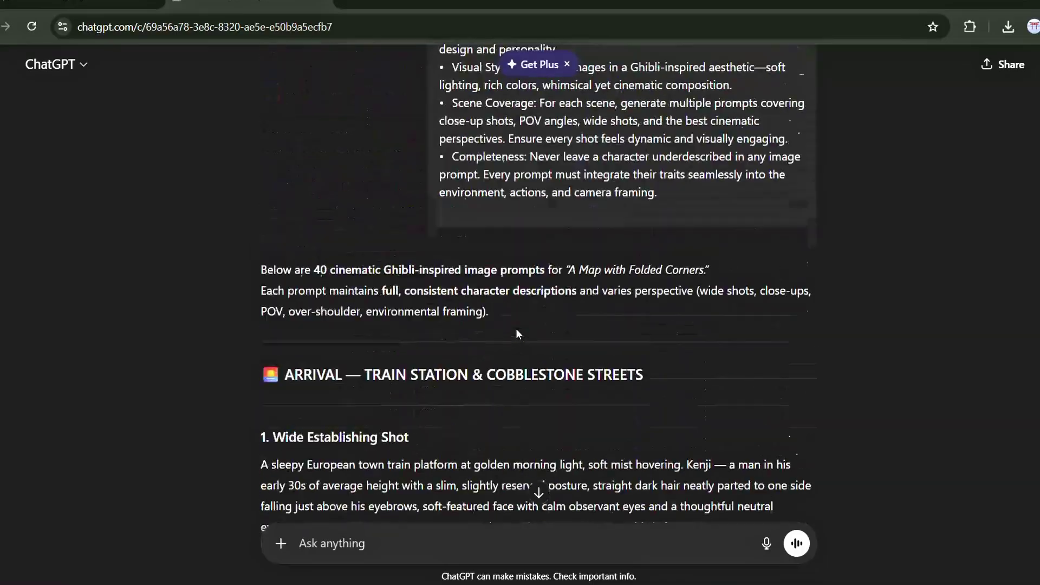
scroll(516, 328, "down", 7)
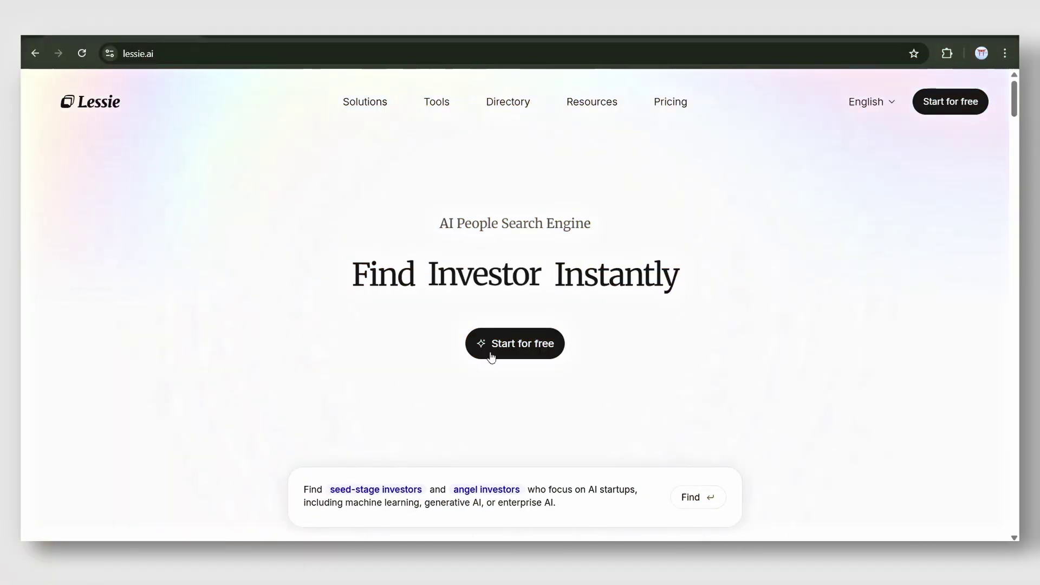
- Start Lessie for free, search for AI YouTube creators in the US in the AI tools niche under 100k subscribers, and browse the matches
left_click(518, 344)
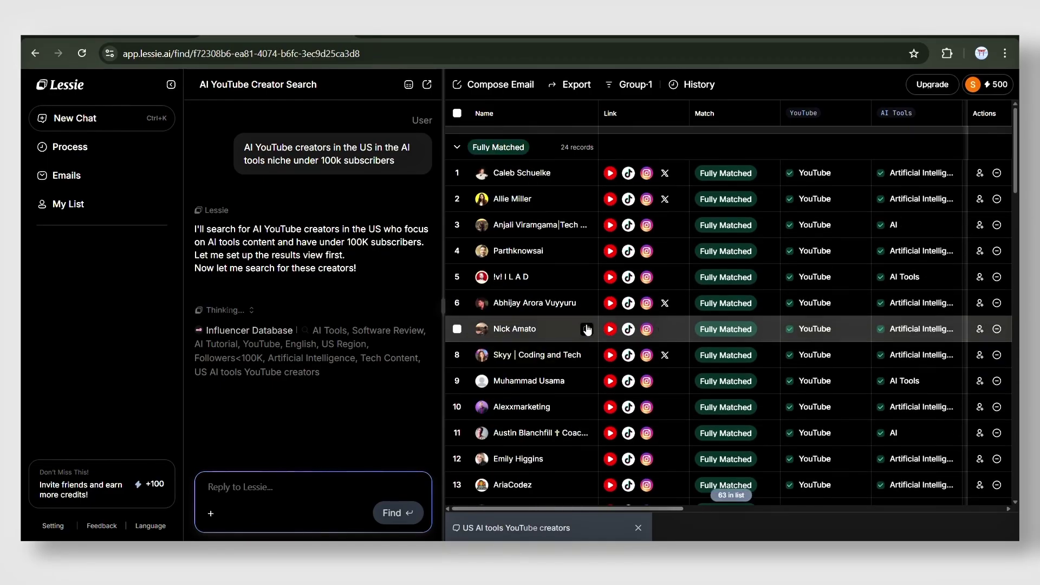
scroll(587, 325, "down", 10)
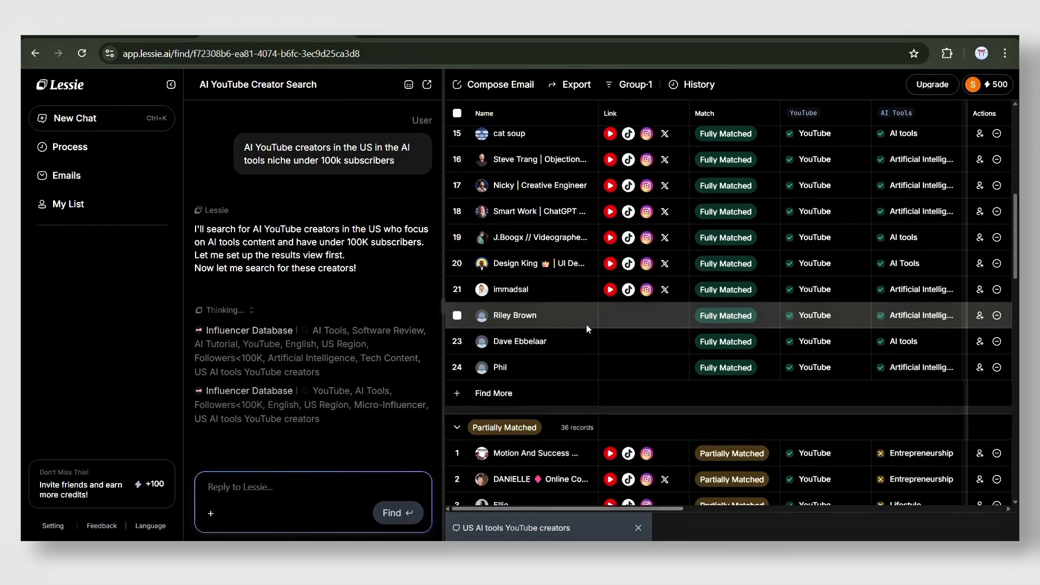
scroll(587, 325, "up", 10)
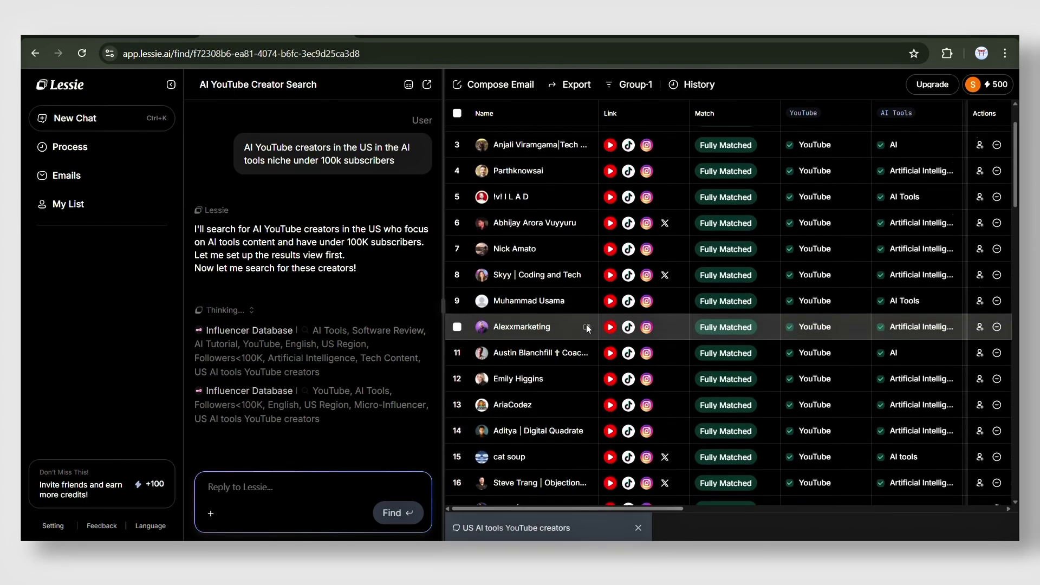
scroll(603, 240, "down", 1)
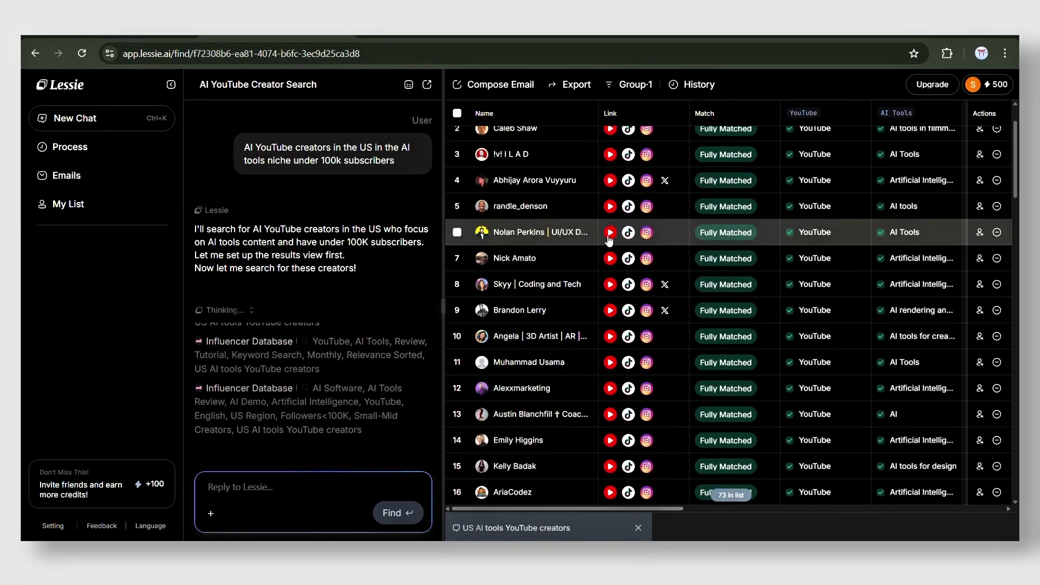
- Inspect the YouTube channel of the UI/UX designer in row 6, and return to browsing the creator list
left_click(610, 233)
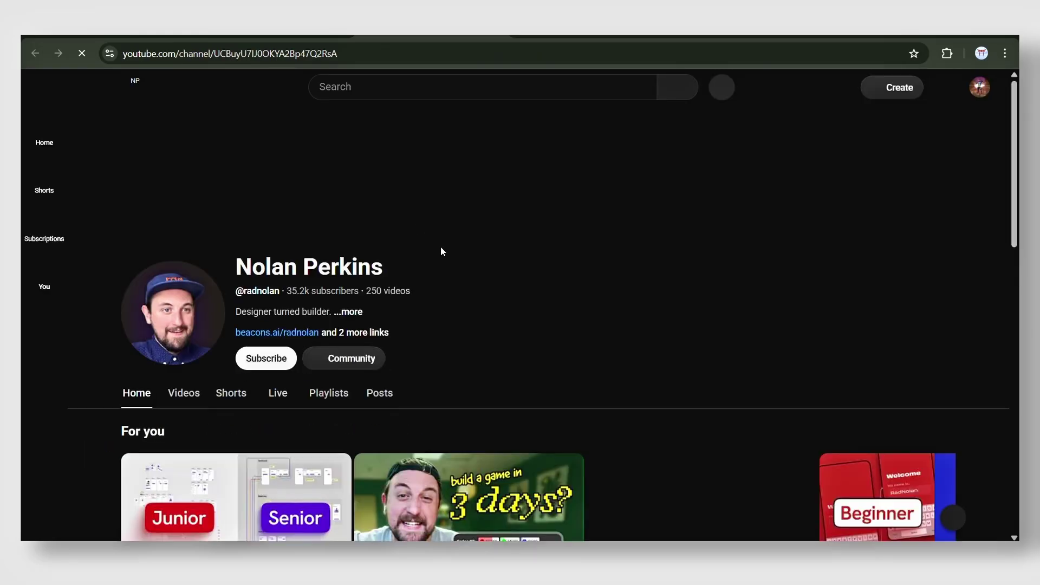
scroll(438, 261, "down", 3)
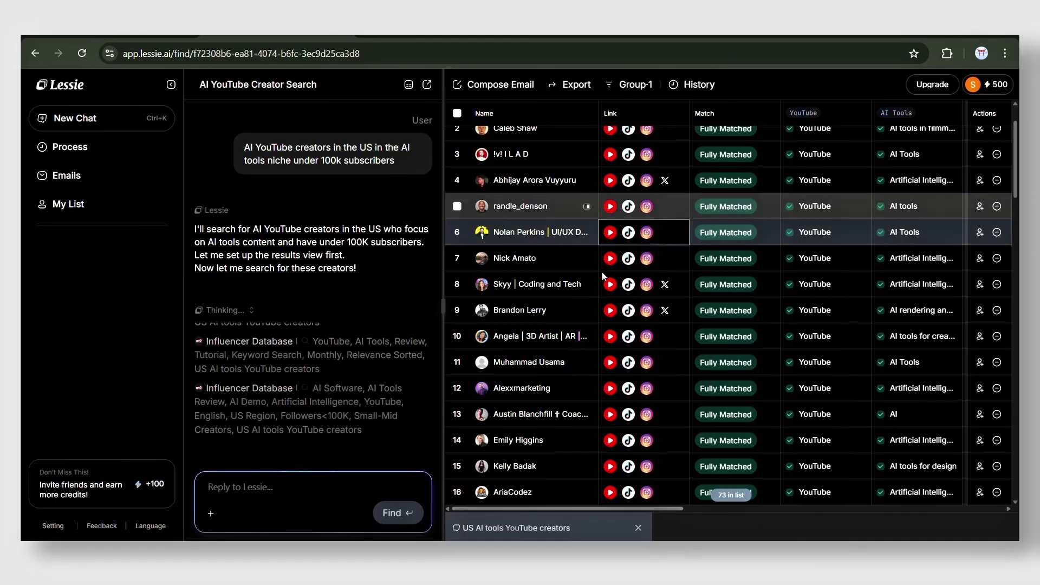
scroll(603, 272, "down", 5)
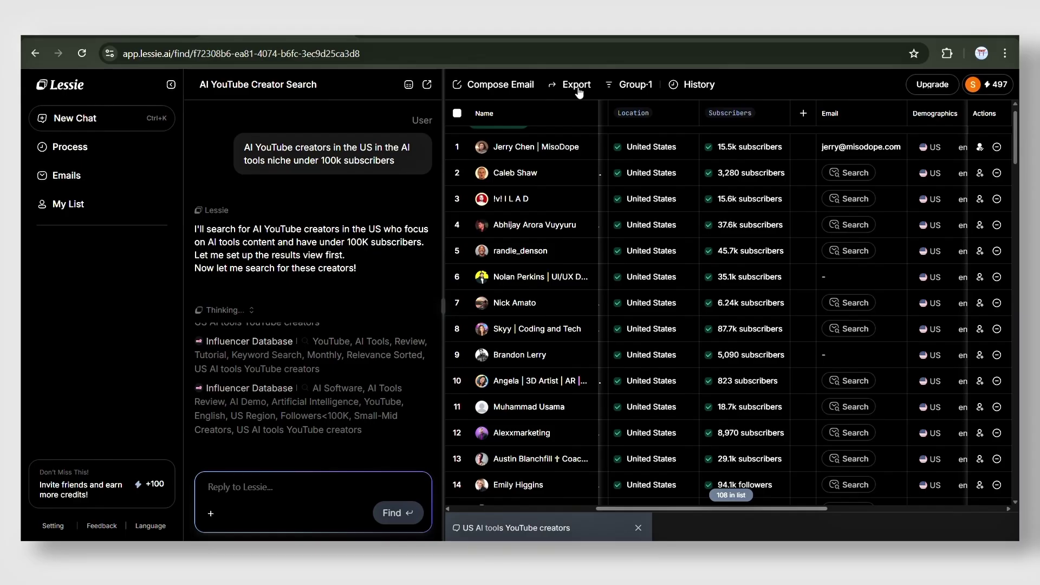
- Export the creator list with email addresses as an xlsx file and open lessie_export in Excel
left_click(574, 85)
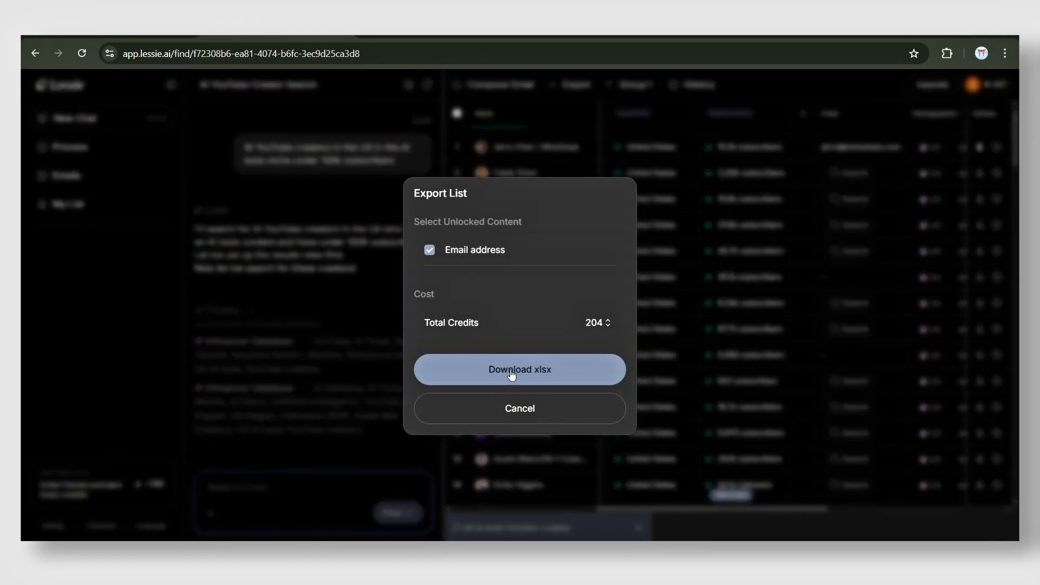
left_click(511, 373)
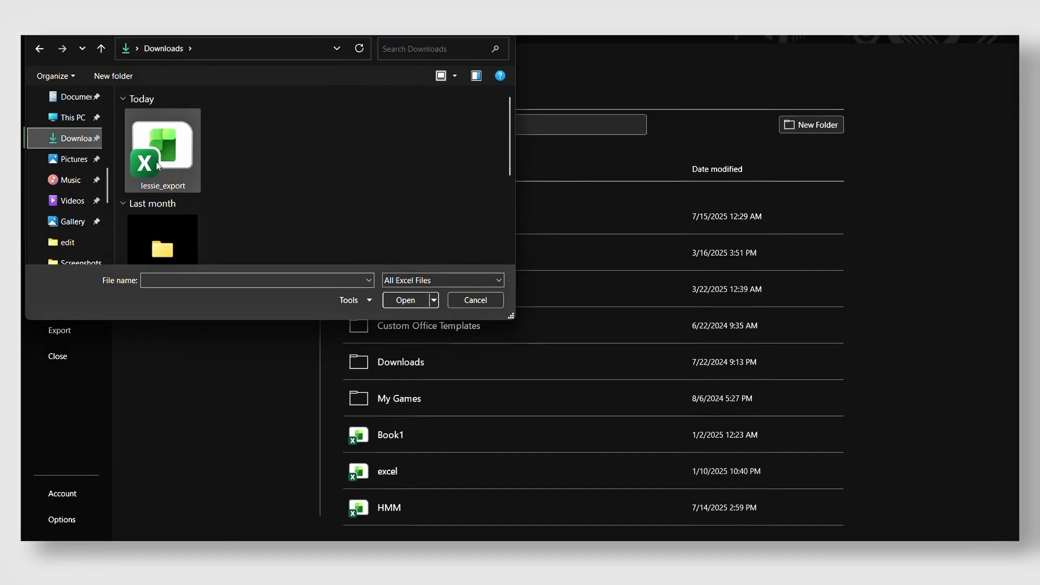
left_click(156, 162)
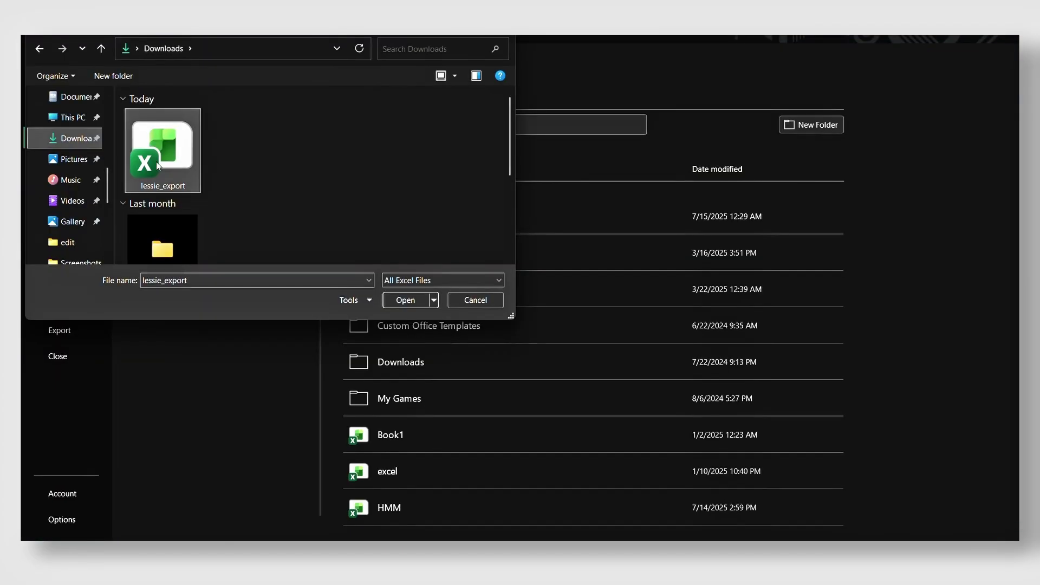
double_click(156, 162)
- Examine the exported list's emails, engagement, average views and content tags across its columns and rows
left_click(487, 249)
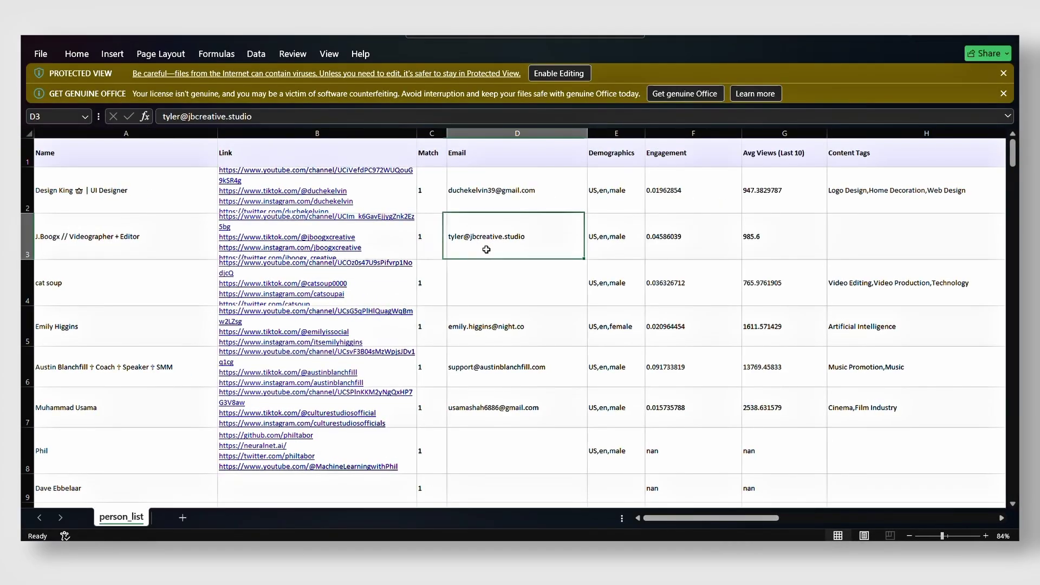
scroll(486, 249, "right", 10)
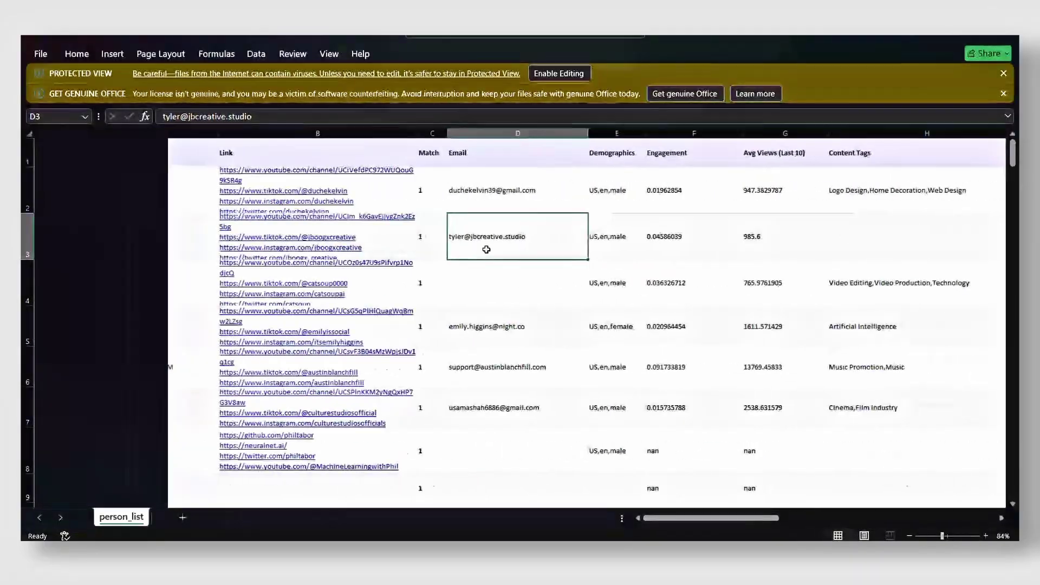
scroll(486, 249, "down", 5)
scroll(487, 249, "up", 8)
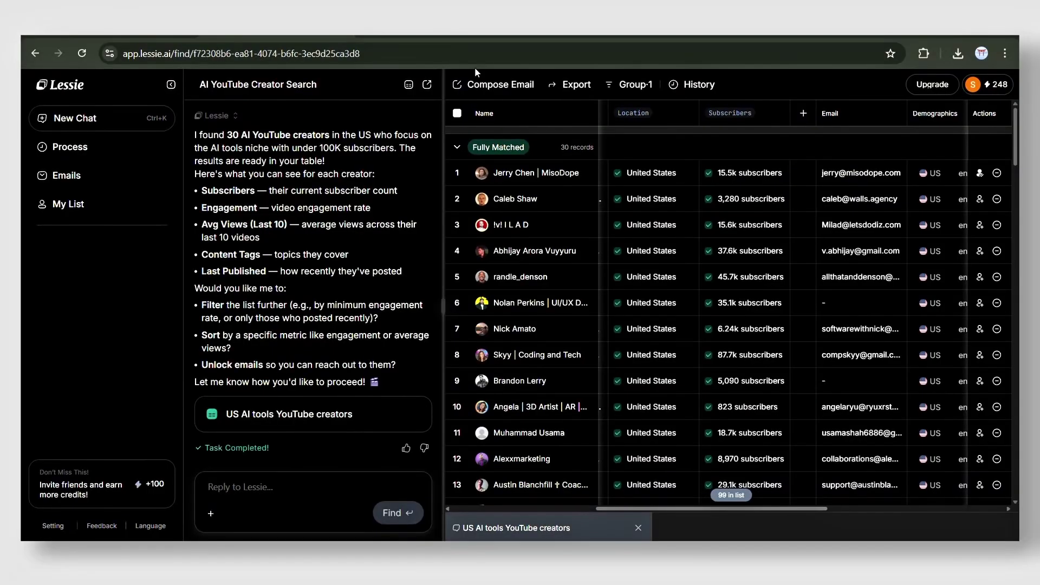
- Compose an email to the listed creators in Lessie with the subject "Grow your channel with the help of ai - hire me as an video editor"
scroll(535, 259, "down", 1)
scroll(534, 259, "up", 1)
left_click(485, 87)
type("air")
left_click(765, 282)
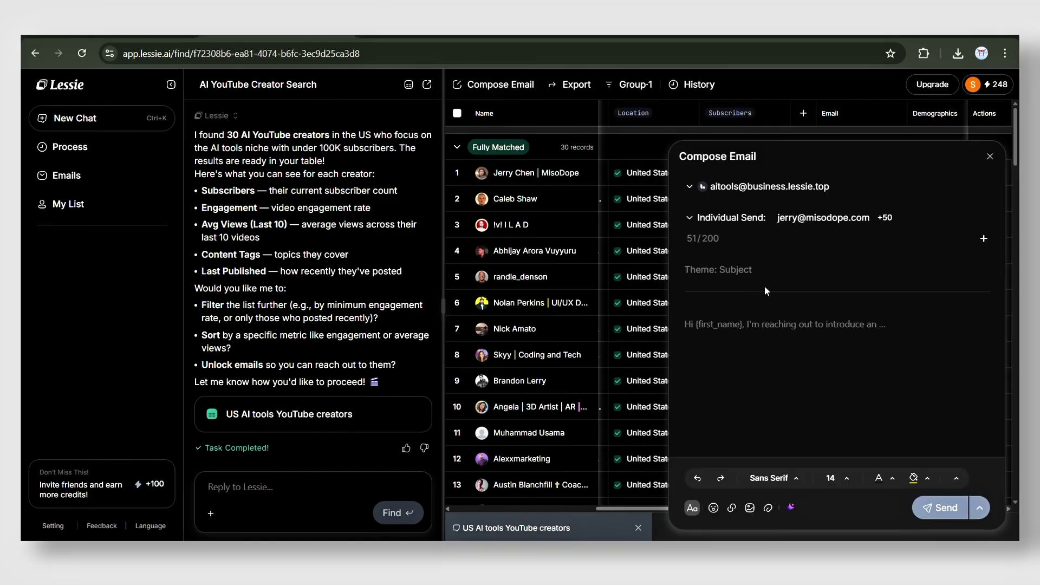
type("Grow your channel with the help of ai - hire me as an video editor")
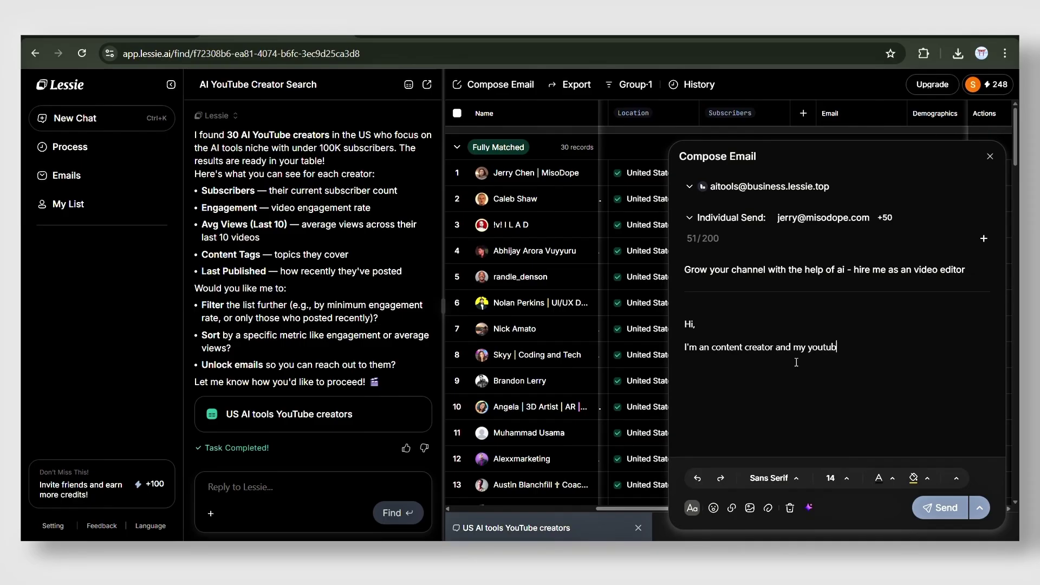
- Generate the email with an AI prompt pitching a video editor who makes content about growing on YouTube with AI and earning money
left_click(808, 508)
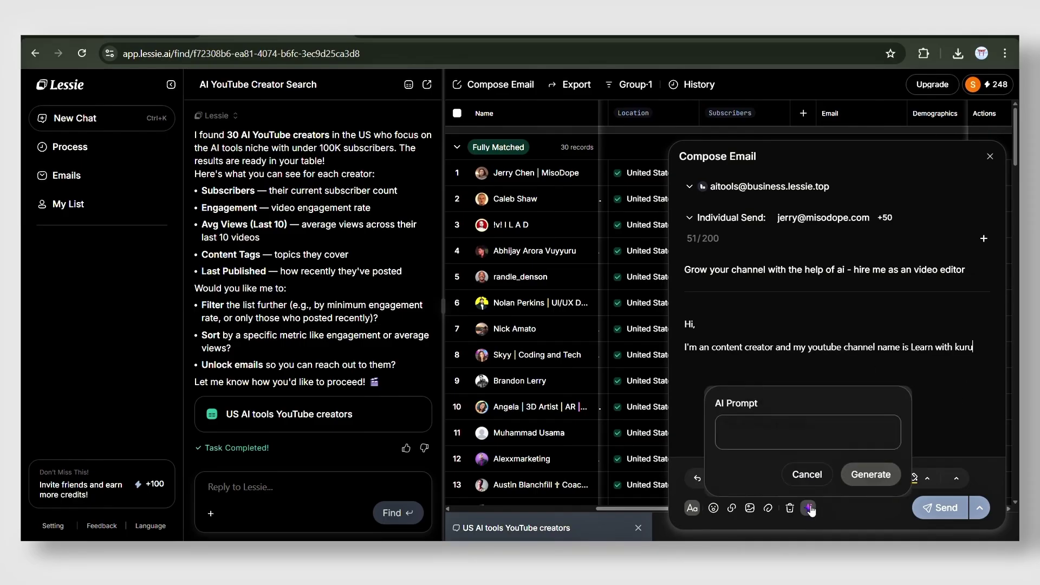
type("Im an video editor and make content about how to grow in youtube with the help of ai and earn money , hire me i will make a best content for you which will work more effectively in your channel and boost it")
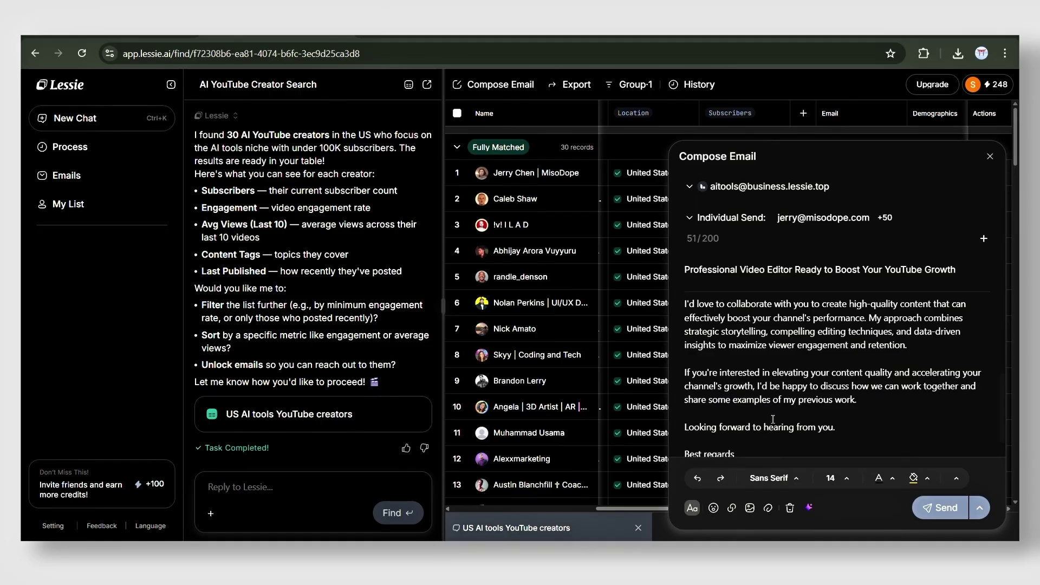
- Send the generated pitch email to the listed creators
left_click(928, 508)
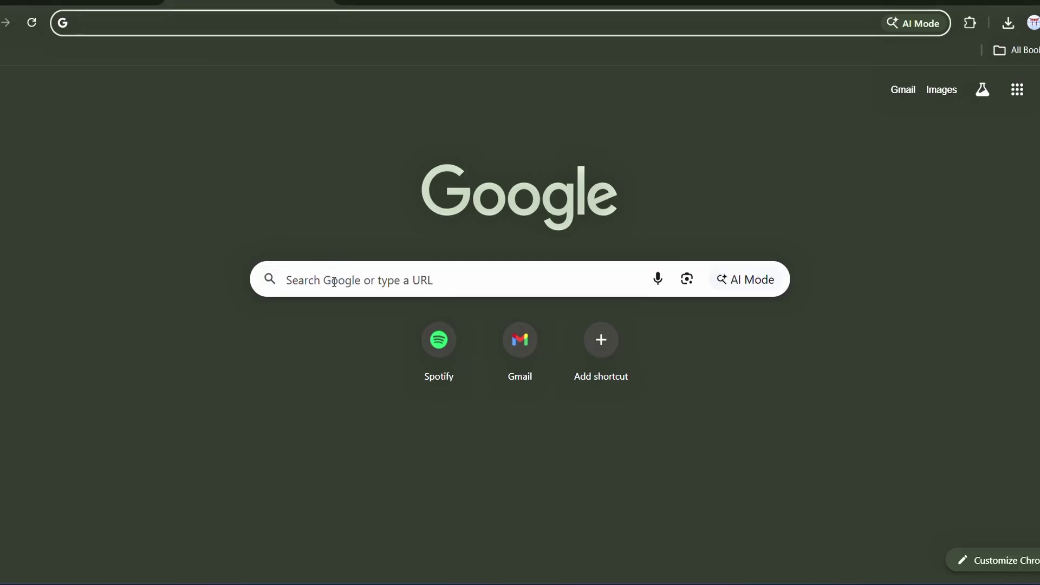
- Open the Whisk image tool from a web search and generate its style reference from a Ghibli style image prompt
left_click(341, 284)
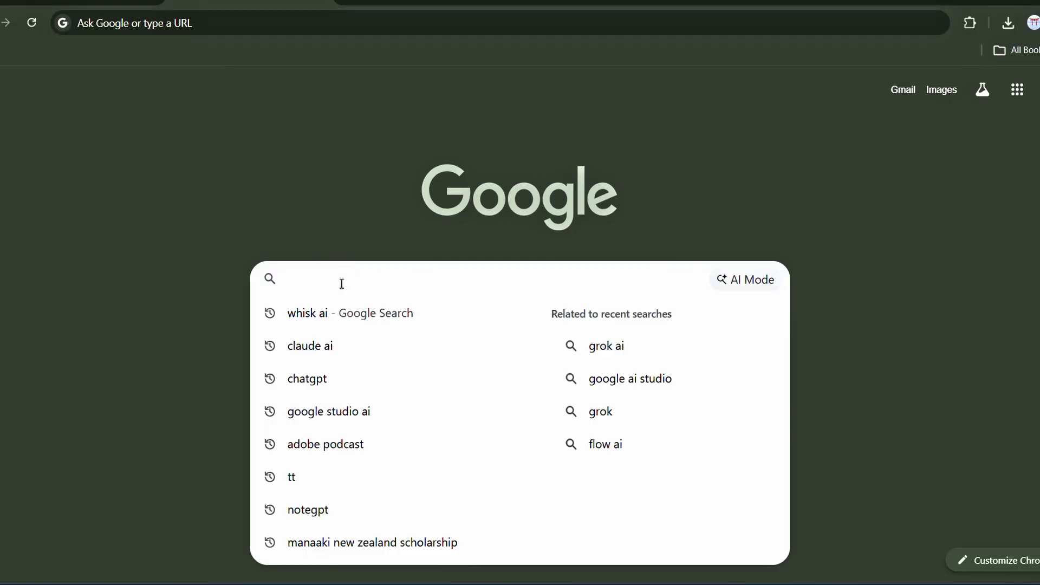
type("WHIS")
key("Return")
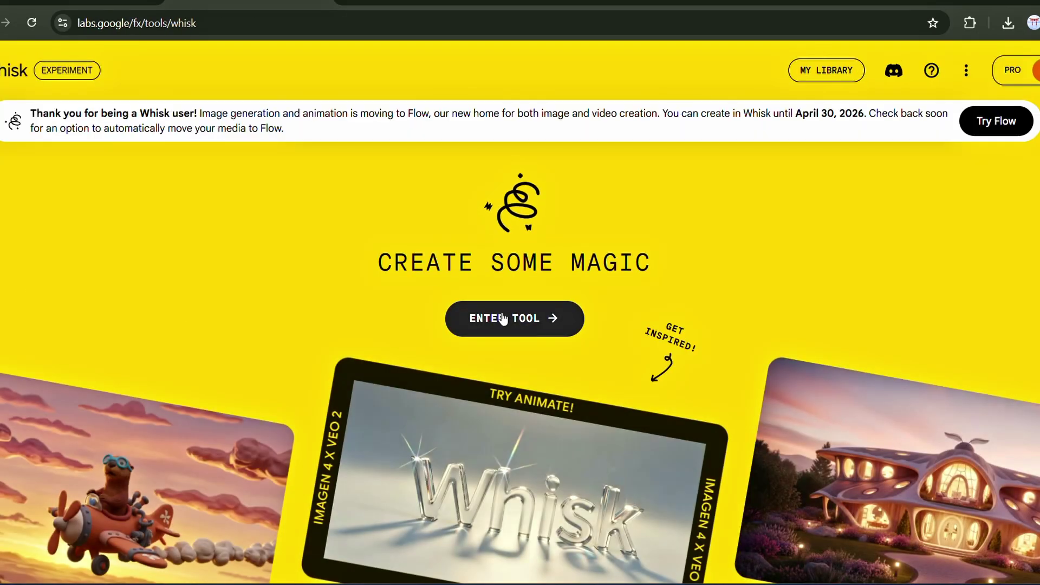
left_click(504, 319)
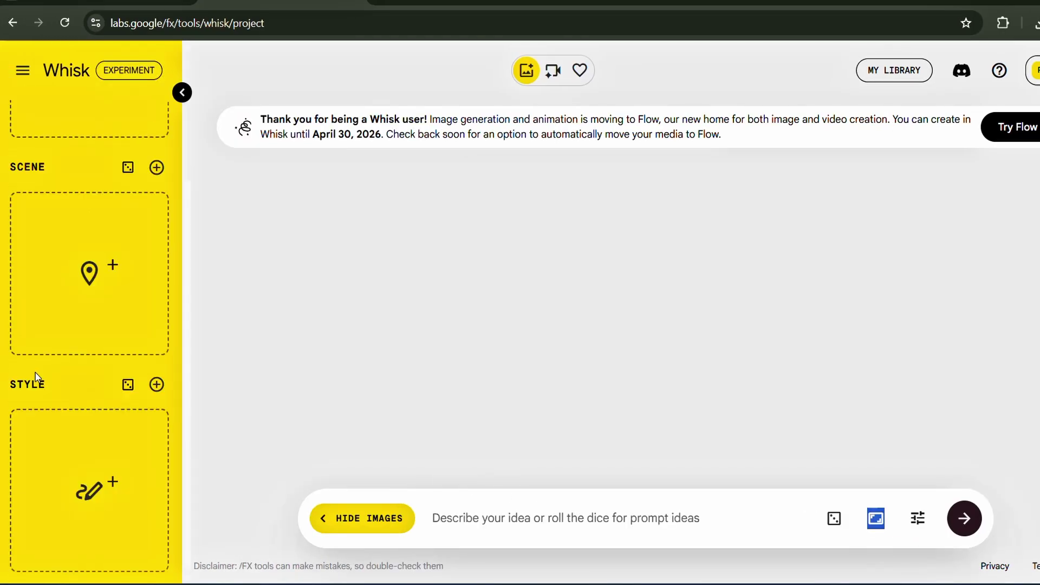
left_click(90, 447)
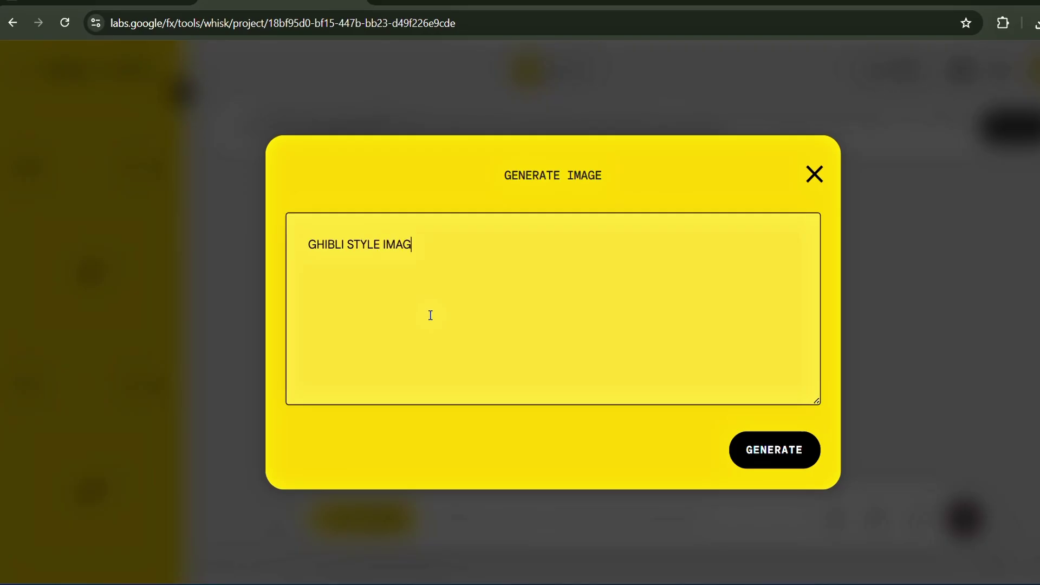
left_click(737, 450)
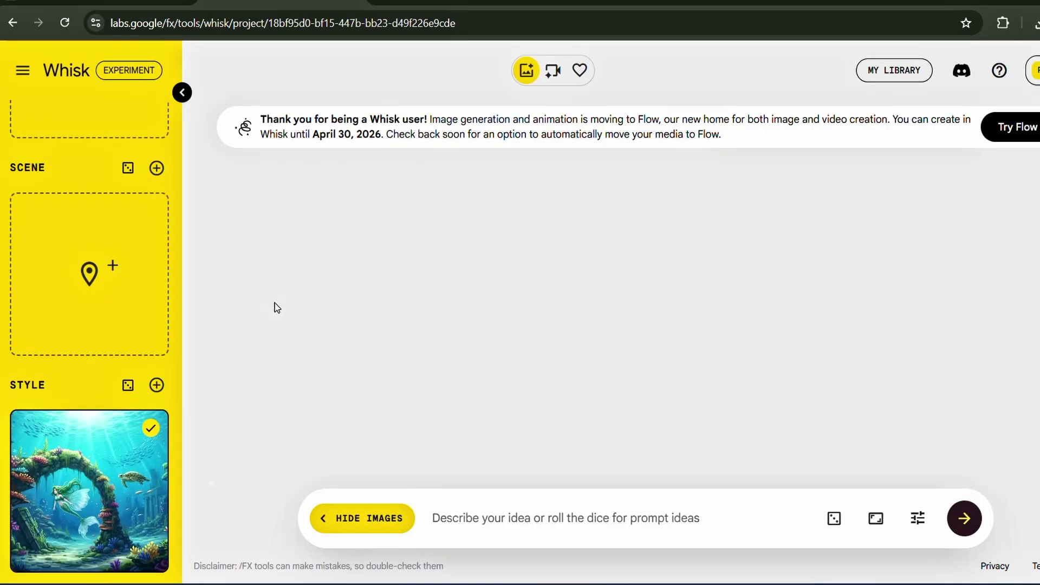
- Copy Kenji's character description from ChatGPT and use it as the Whisk prompt to generate his character images
key("ctrl+Tab")
scroll(318, 271, "up", 10)
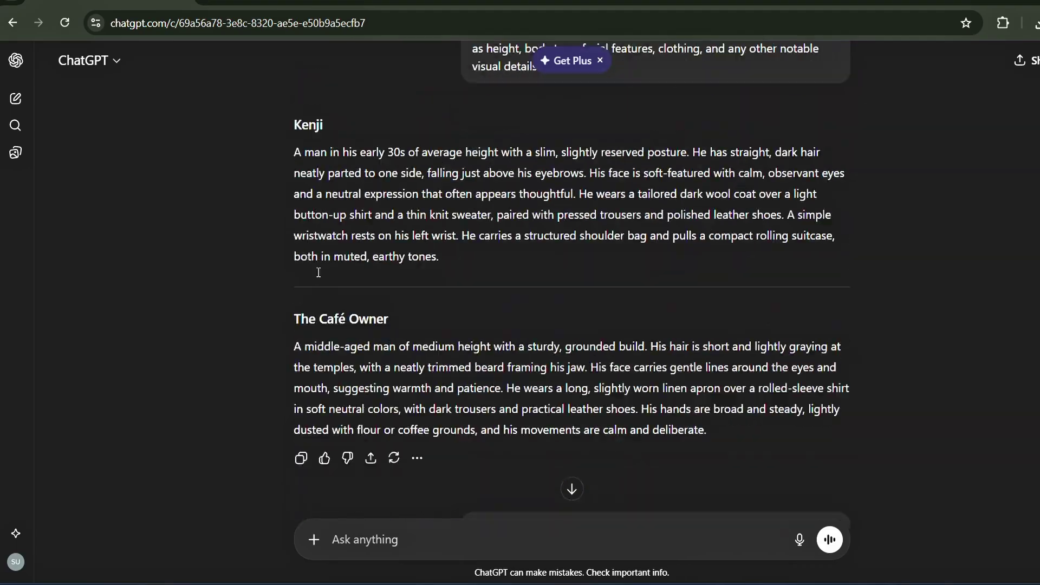
scroll(319, 272, "up", 1)
left_click_drag(295, 170, 437, 310)
key("ctrl+c")
key("ctrl+Tab")
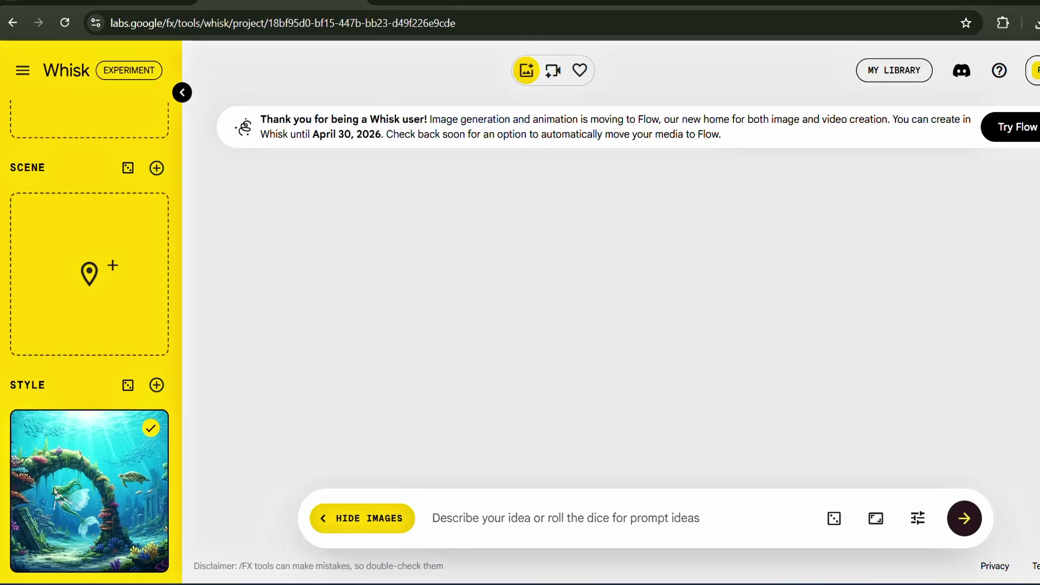
left_click(491, 523)
key("ctrl+v")
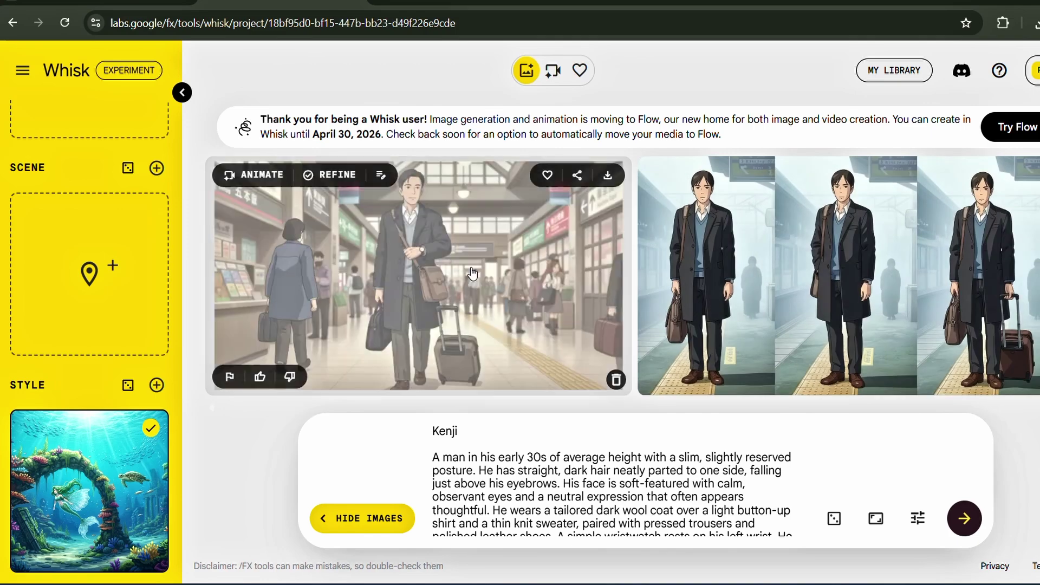
- Replace the Whisk prompt with the Café Owner description from ChatGPT and generate his character images
key("ctrl+shift+Tab")
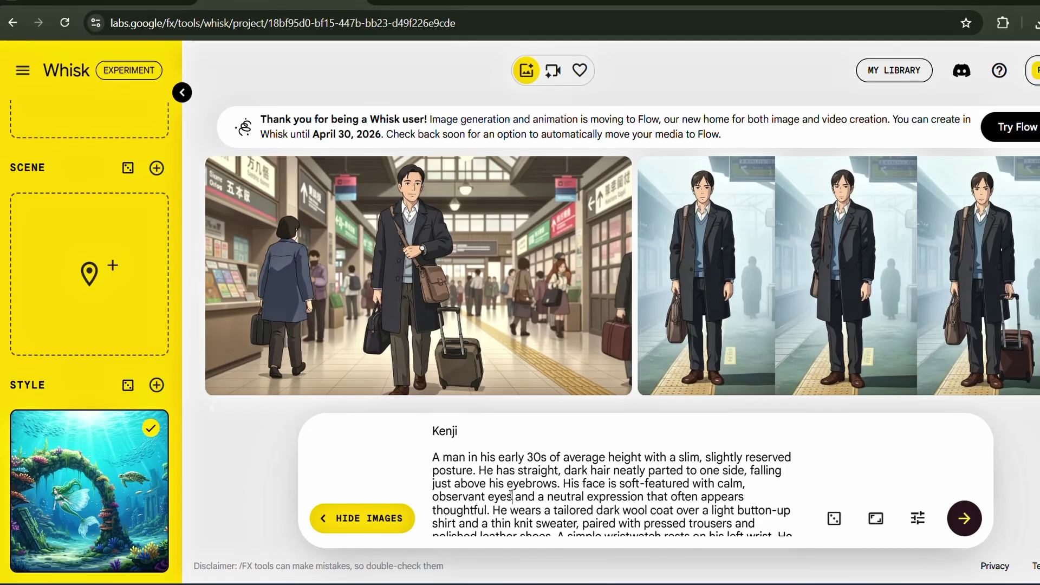
key("ctrl+a")
type("A middle-aged man of medium height with a sturdy, grounded build. His hair is short and lightly graying at the temples, with a neatly trimmed beard framing his jaw. His face carries gentle lines around the eyes and mouth, suggesting warmth and patience. He wears a long, slightly worn linen apron over a rolled-sleeve shirt in soft neutral colors, with dark trousers and practical leather shoes. His hands are broad and steady, lightly dusted with flour or coffee grounds, and his movements are calm and deliberate.")
key("Return")
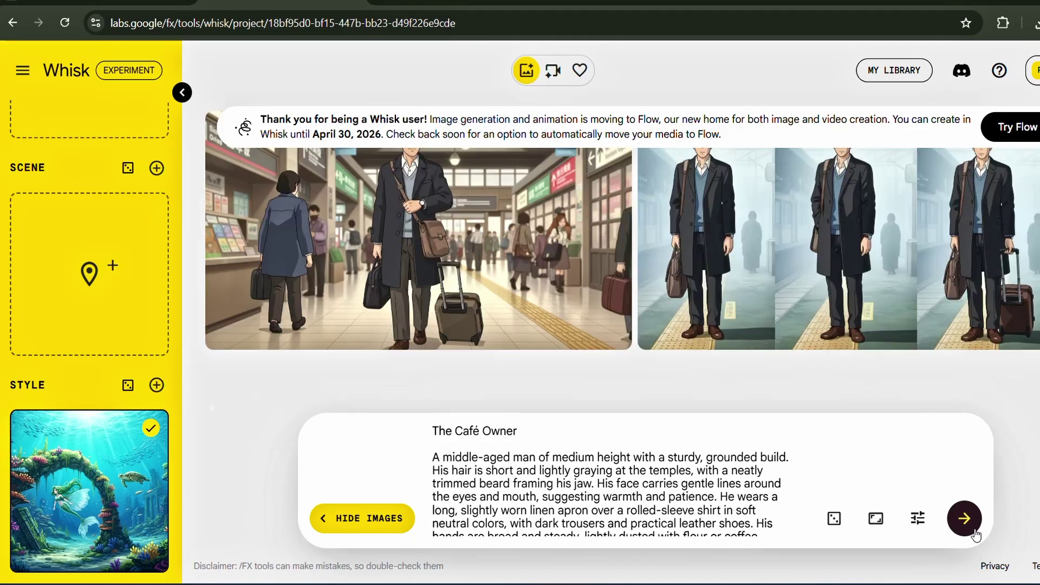
- Download the image of Kenji in the station hall and the image of the café owner wiping the counter
scroll(368, 262, "down", 2)
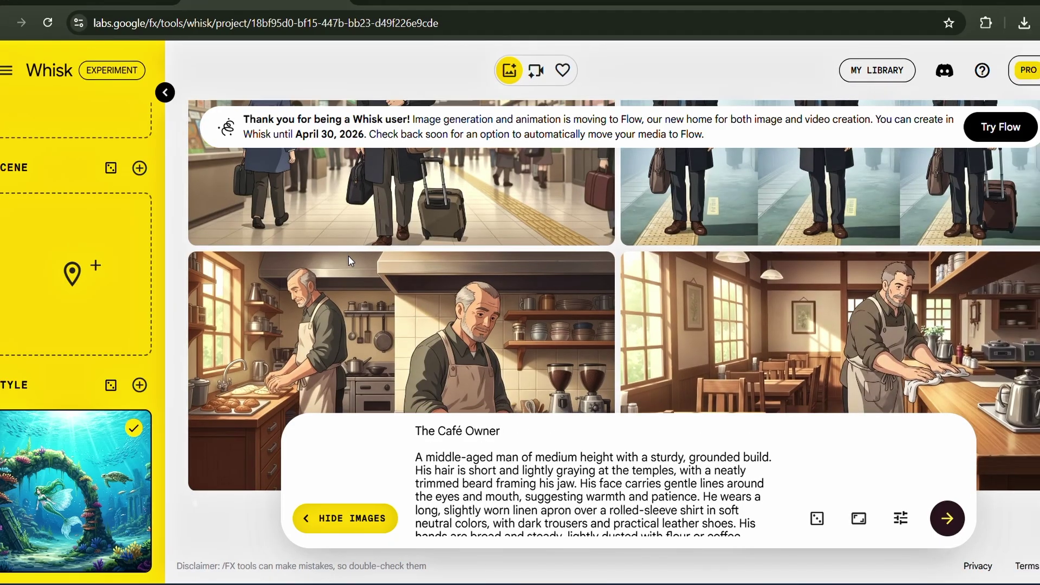
left_click(607, 173)
scroll(1013, 255, "up", 1)
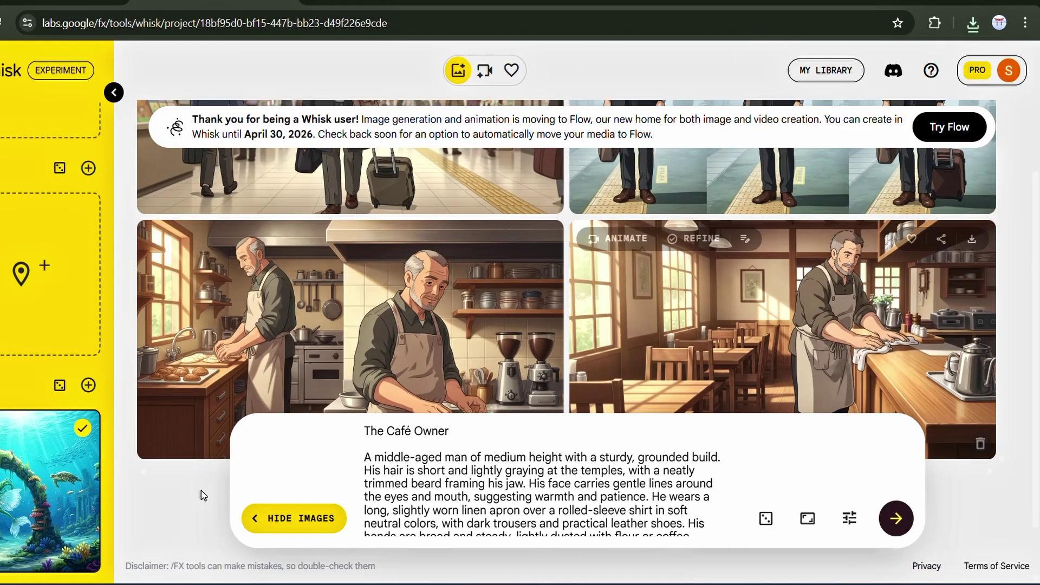
- Upload the downloaded café owner and Kenji images as two subject references in Whisk
scroll(203, 495, "up", 3)
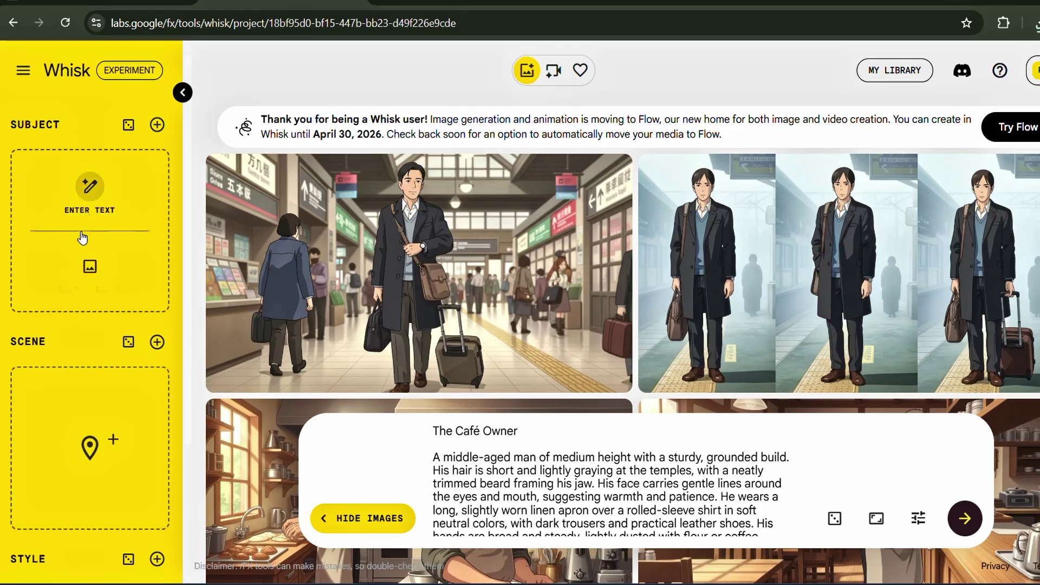
left_click(80, 254)
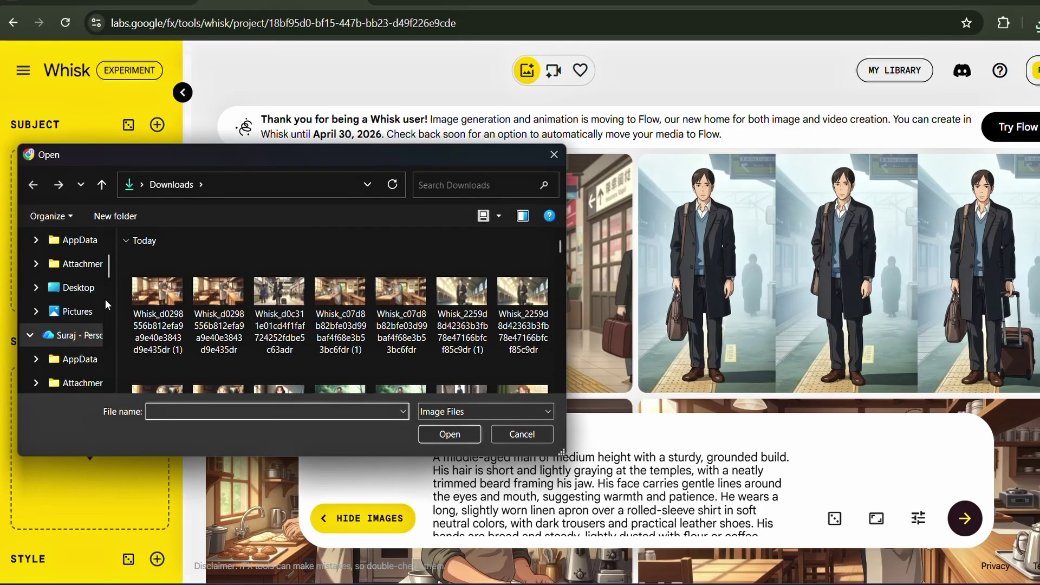
double_click(139, 297)
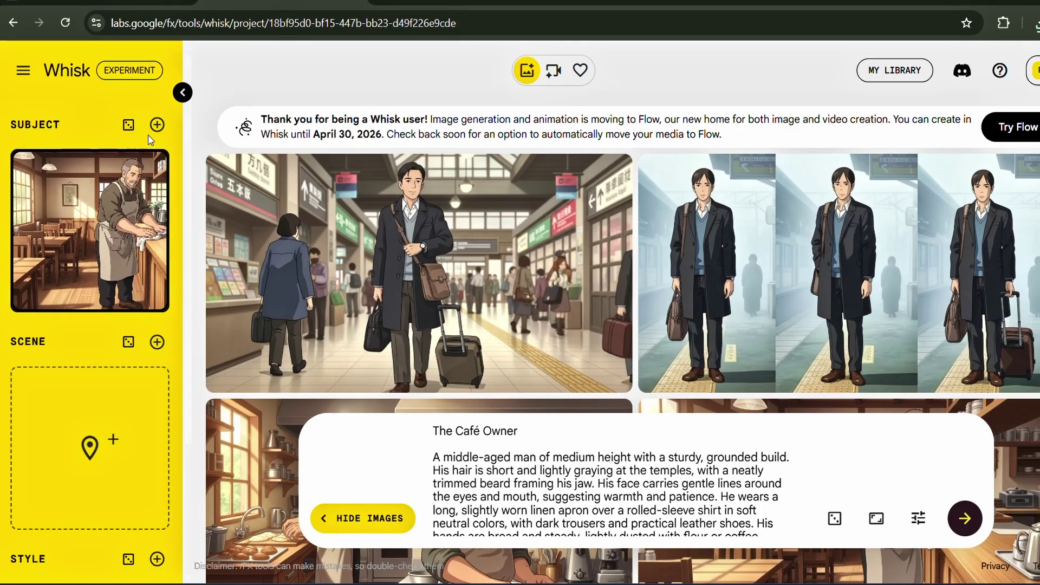
left_click(157, 130)
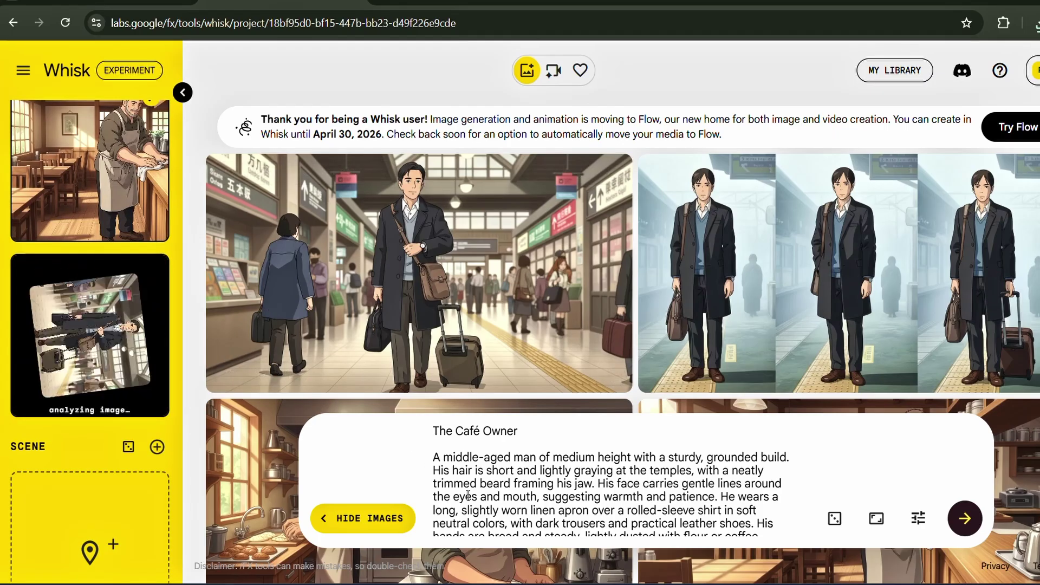
scroll(434, 481, "down", 1)
- Copy the "Wide Establishing Shot" prompt from ChatGPT and generate the train platform scene in Whisk
key("ctrl+Tab")
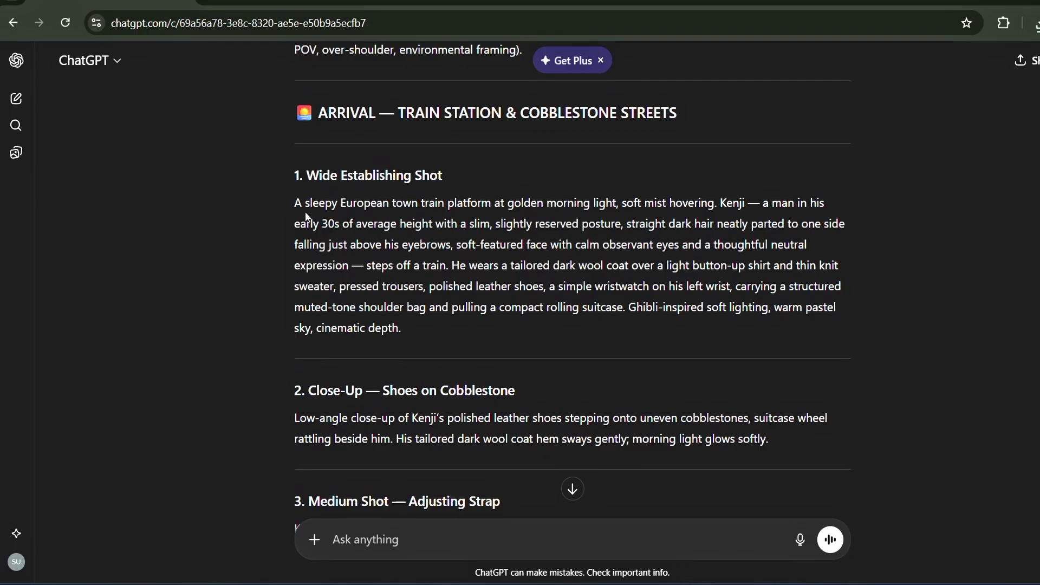
left_click_drag(305, 212, 423, 325)
key("ctrl+c")
left_click(239, 3)
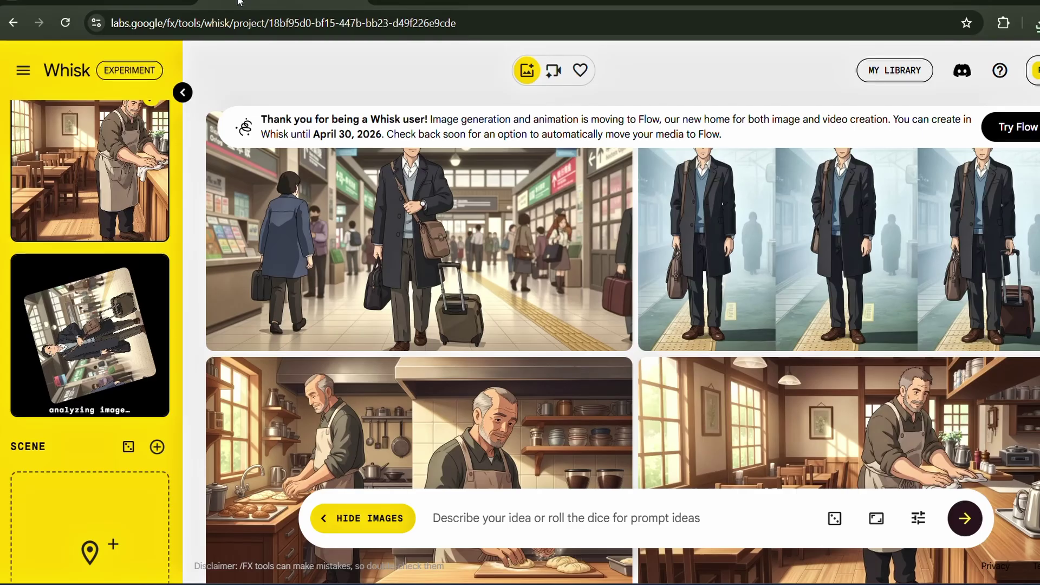
left_click(461, 524)
key("ctrl+v")
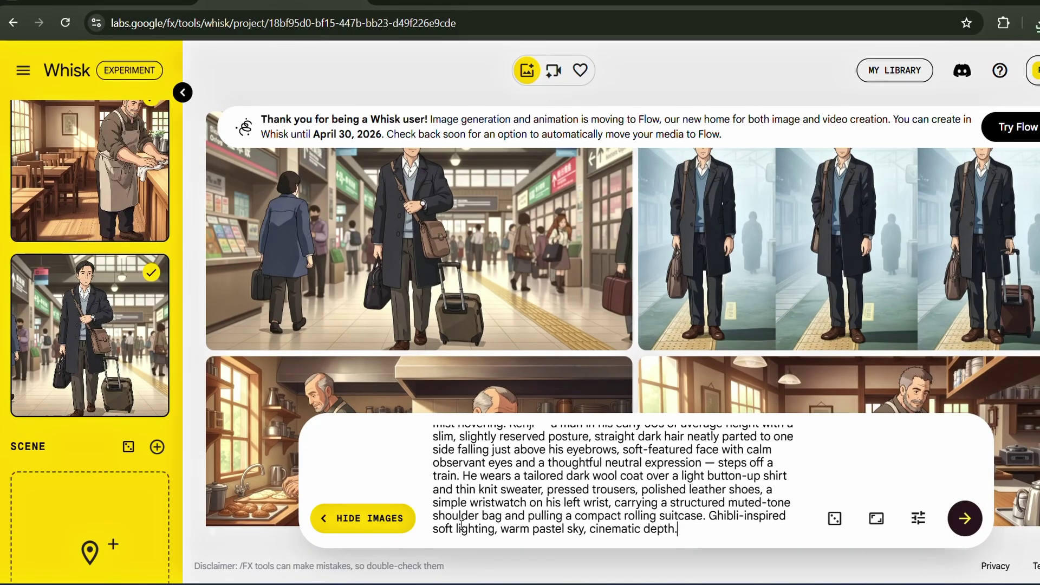
key("Return")
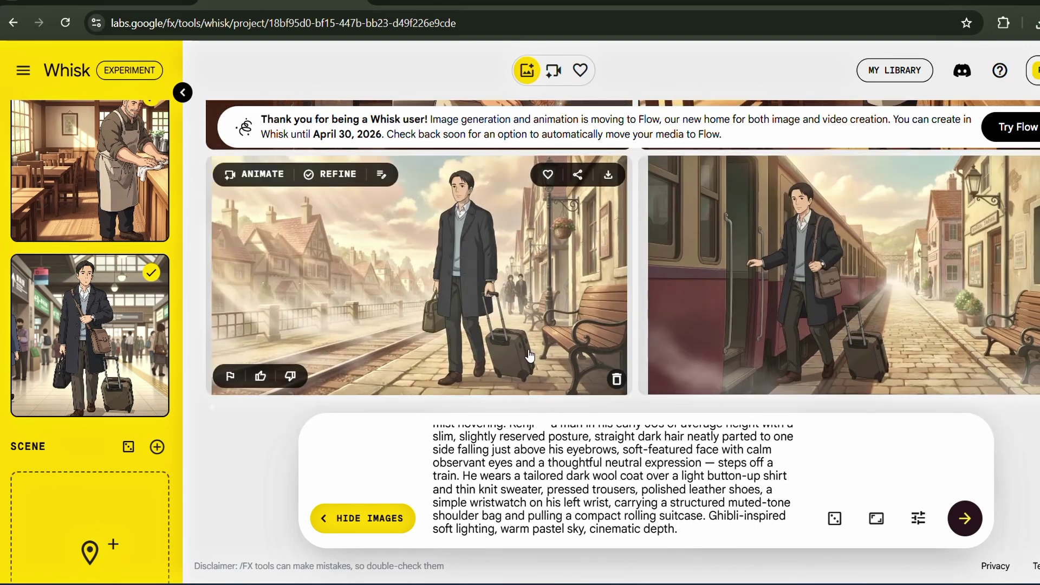
- Deselect the café owner's subject image and keep only Kenji's reference active
scroll(407, 319, "up", 1)
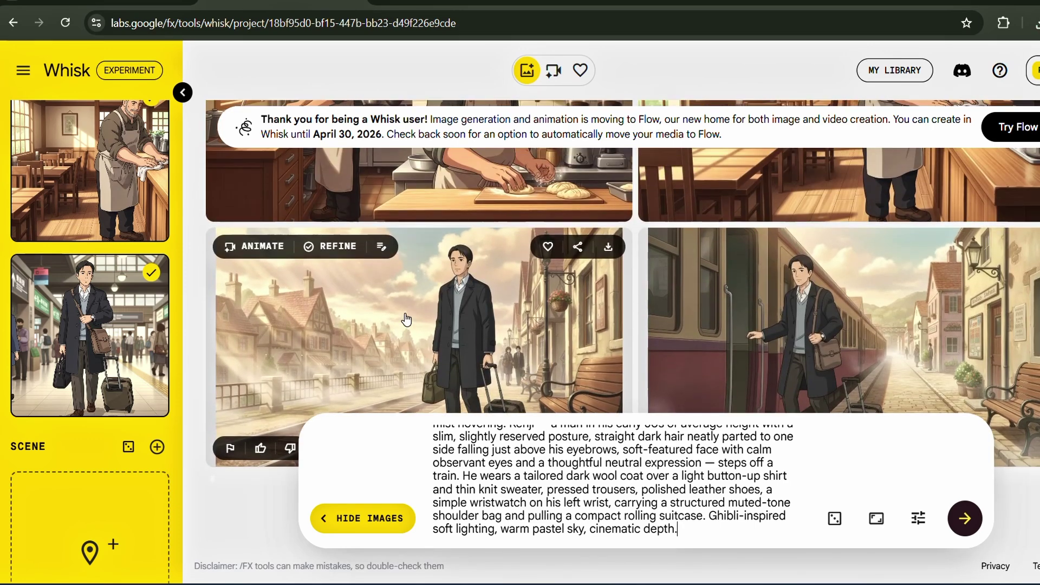
scroll(137, 224, "up", 1)
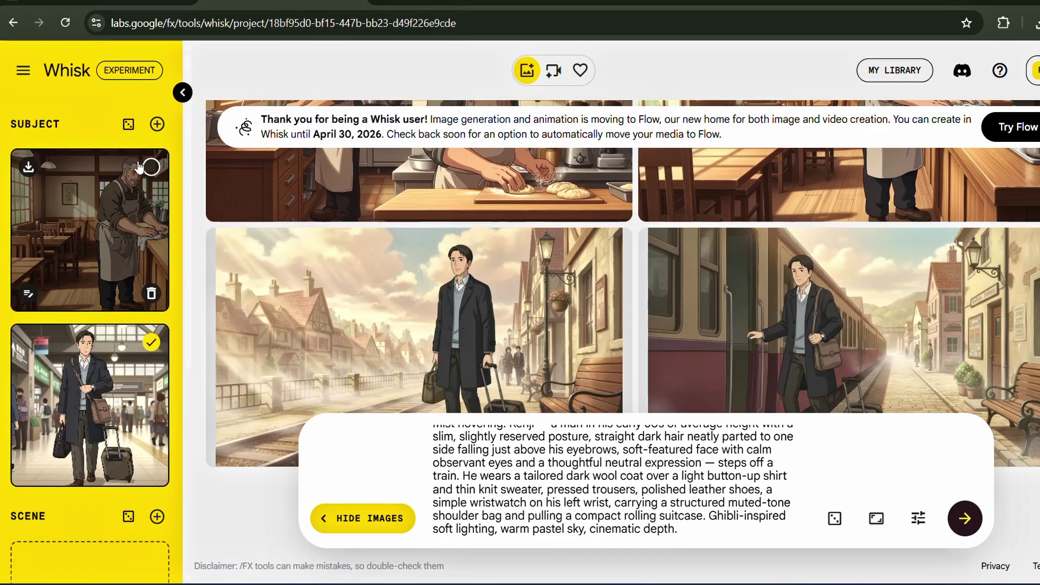
scroll(406, 320, "down", 1)
scroll(406, 319, "up", 2)
- Copy the "Close-Up — Shoes on Cobblestone" prompt from ChatGPT and generate that scene in Whisk
left_click(77, 0)
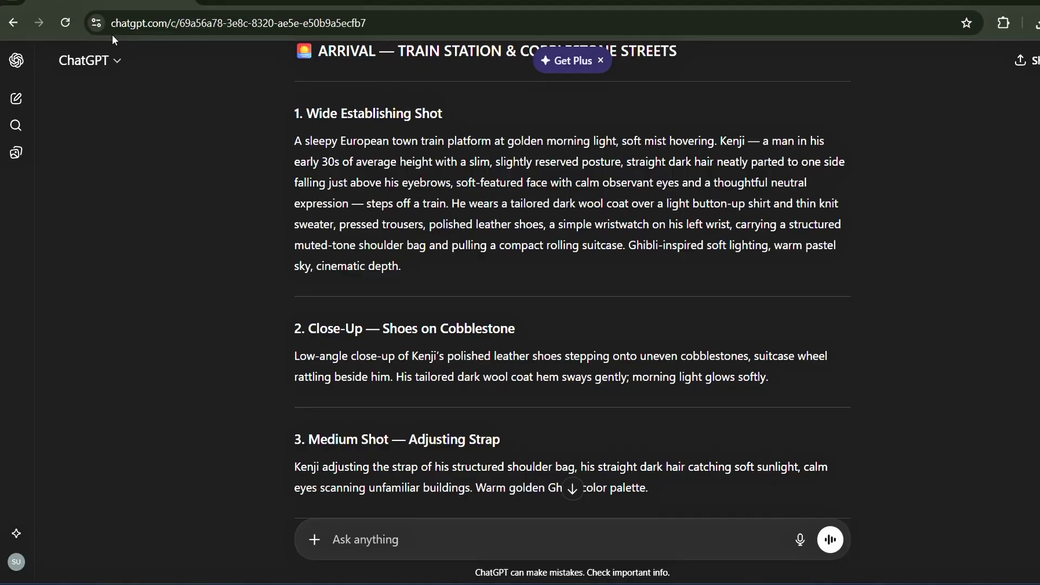
scroll(285, 290, "down", 1)
left_click_drag(297, 295, 755, 317)
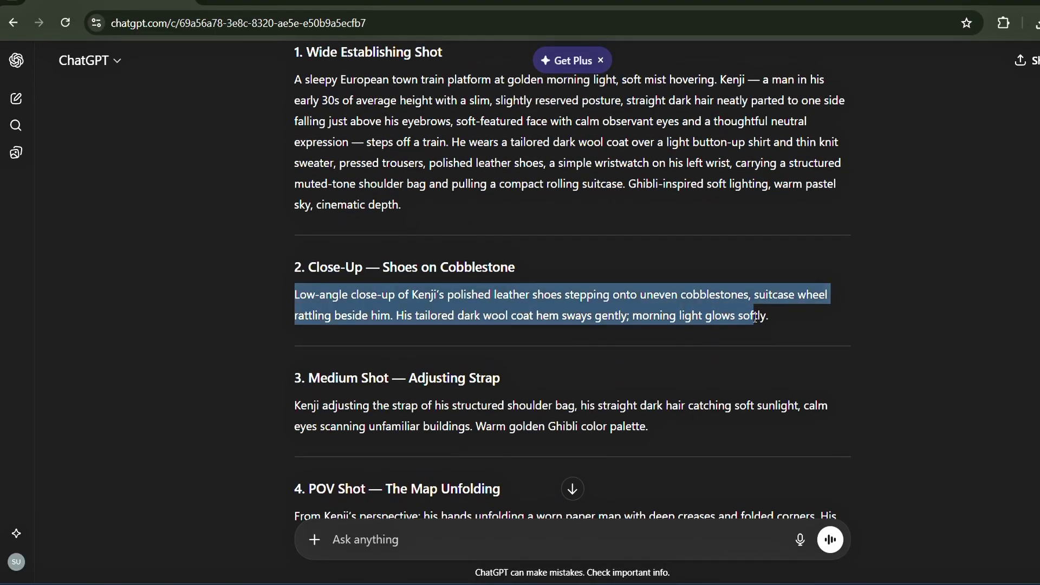
key("ctrl+c")
key("ctrl+Tab")
left_click(399, 424)
key("ctrl+a")
key("ctrl+v")
key("Return")
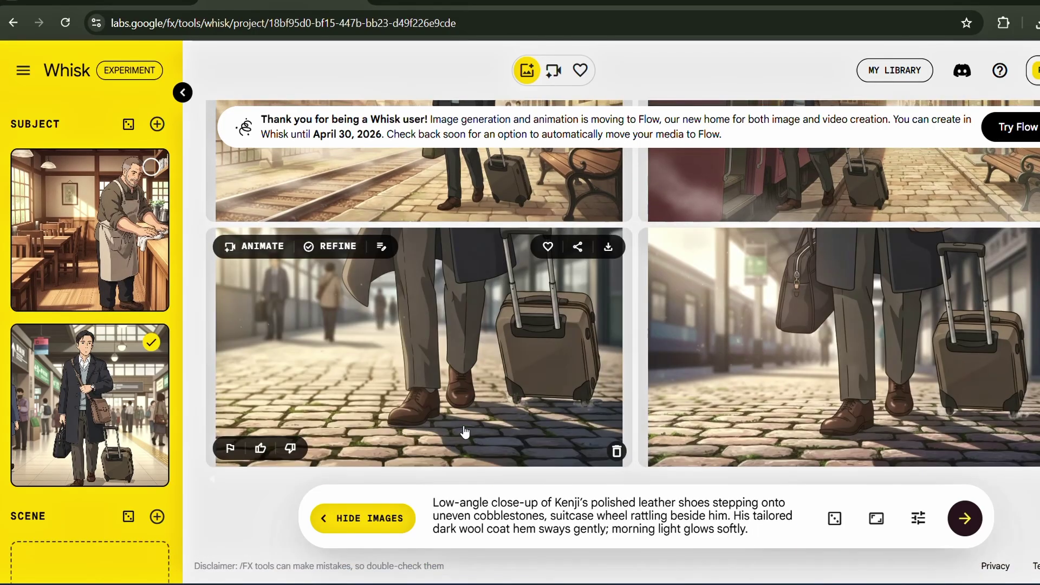
- Replace the Whisk prompt with ChatGPT's "Medium Shot — Adjusting Strap" text and generate the scene
key("ctrl+shift+Tab")
left_click_drag(295, 253, 710, 285)
key("ctrl+c")
key("ctrl+Tab")
key("ctrl+a")
key("ctrl+v")
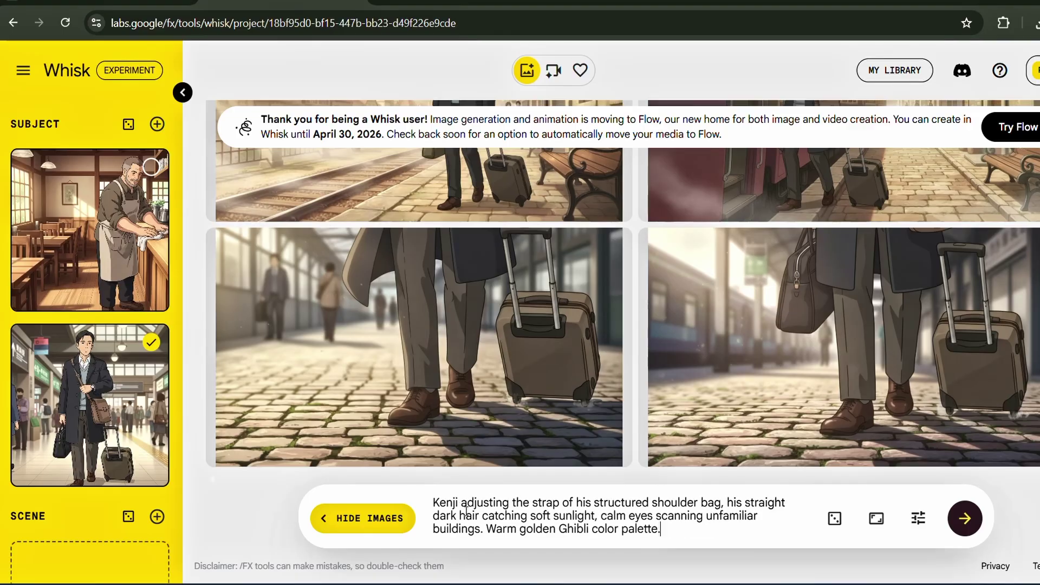
- Replace the Whisk prompt with ChatGPT's "POV Shot — The Map Unfolding" text
key("ctrl+shift+Tab")
left_click_drag(295, 363, 617, 385)
key("ctrl+c")
key("ctrl+Tab")
key("ctrl+a")
key("ctrl+v")
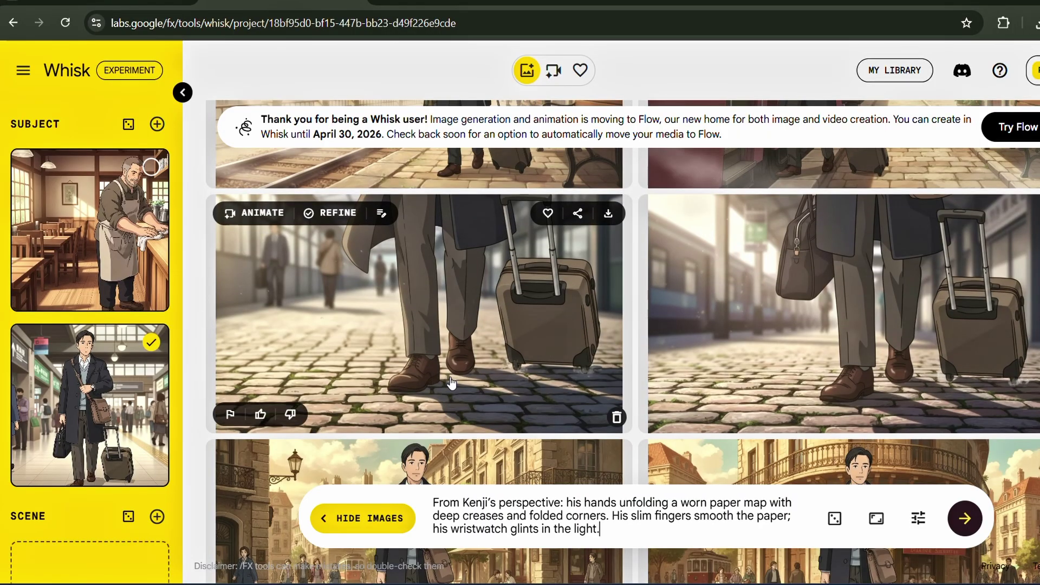
- Generate ChatGPT's shot 11, "Introduction of Café Owner — Medium Shot", in Whisk with only the café owner's subject image active
key("ctrl+shift+Tab")
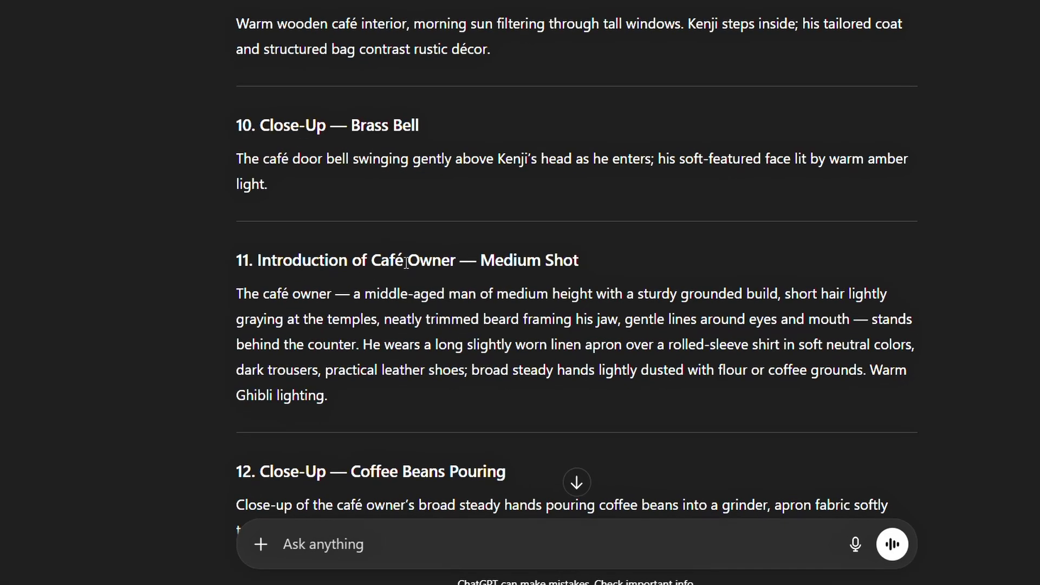
scroll(320, 304, "down", 1)
triple_click(278, 320)
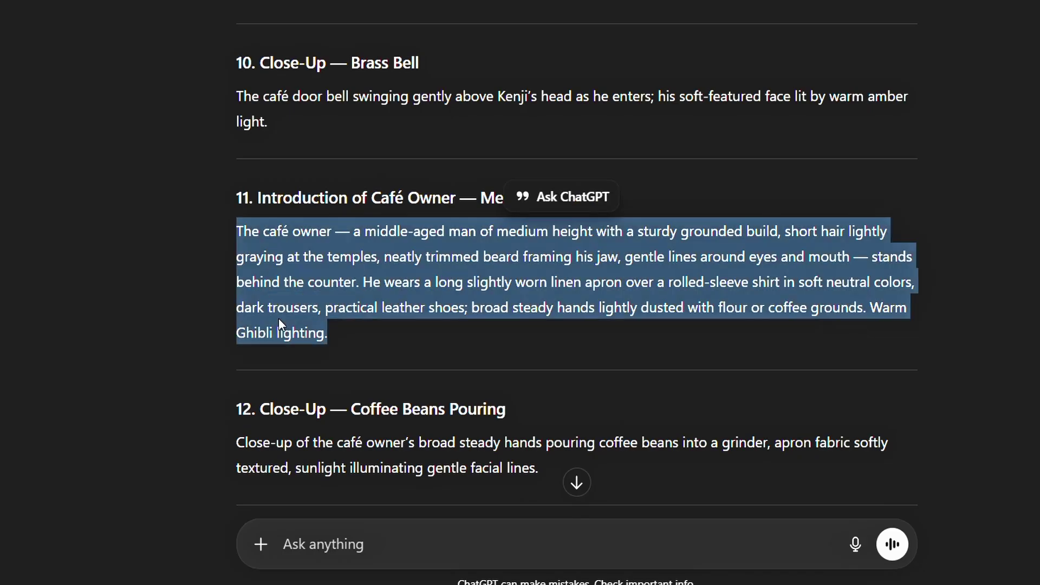
key("ctrl+c")
key("ctrl+Tab")
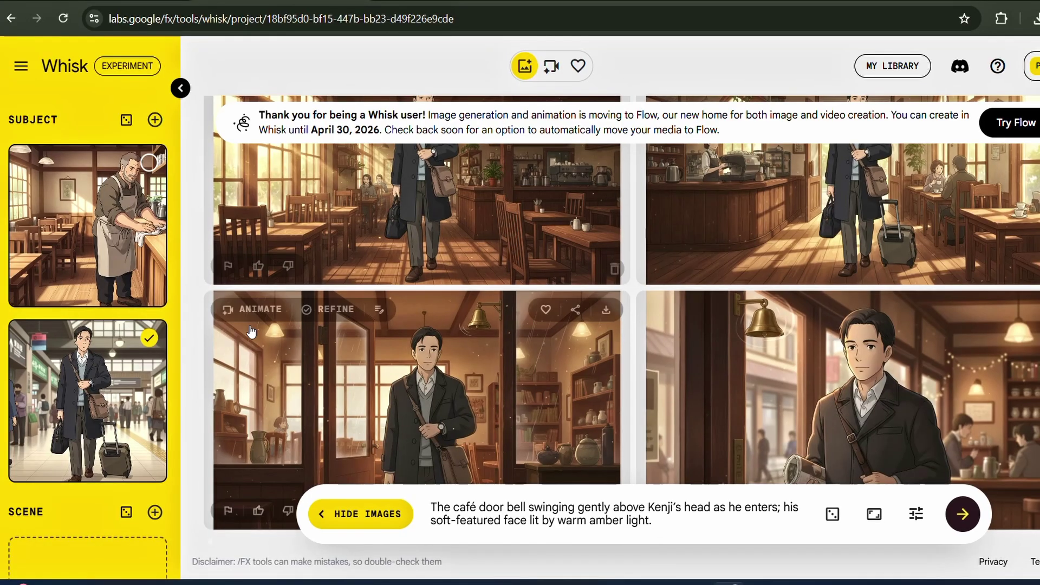
scroll(251, 331, "up", 1)
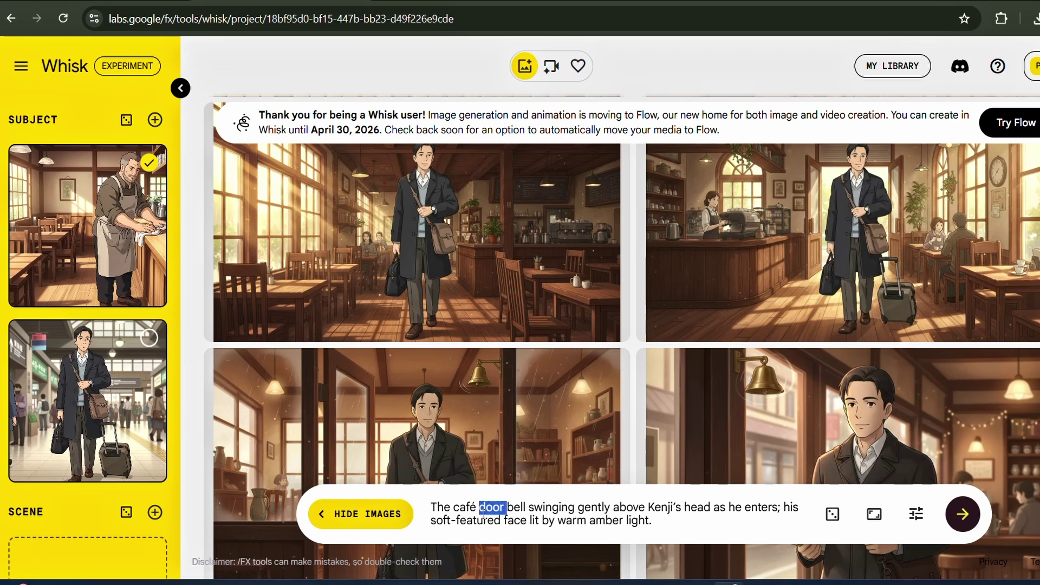
key("ctrl+v")
scroll(493, 354, "down", 3)
key("Return")
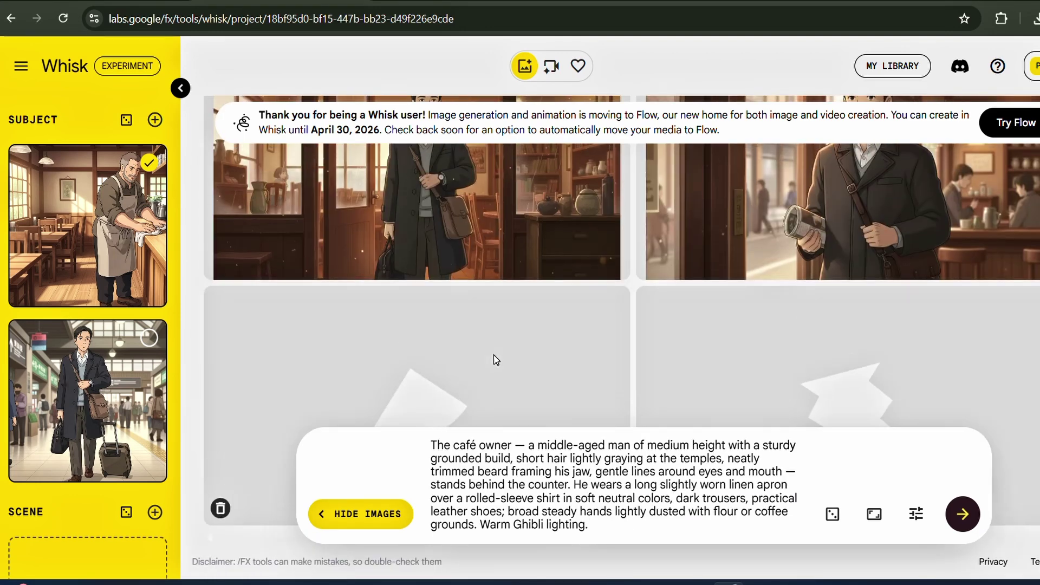
- Replace the Whisk prompt with ChatGPT's "Close-Up — Coffee Beans Pouring" text and activate the traveller's subject image
key("alt+Tab")
scroll(341, 385, "down", 1)
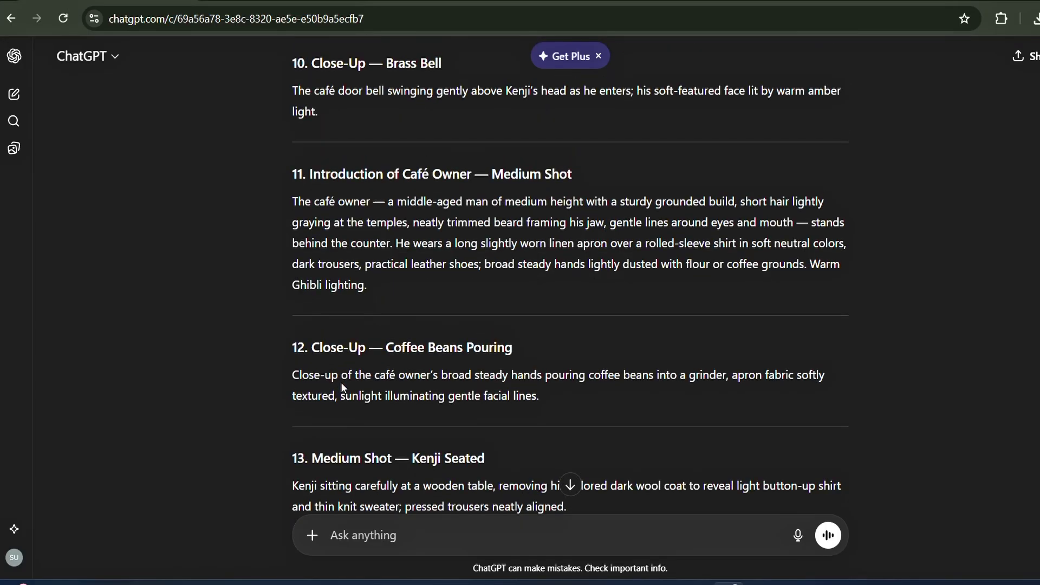
triple_click(342, 385)
key("ctrl+c")
left_click(340, 382)
key("alt+Tab")
key("ctrl+a")
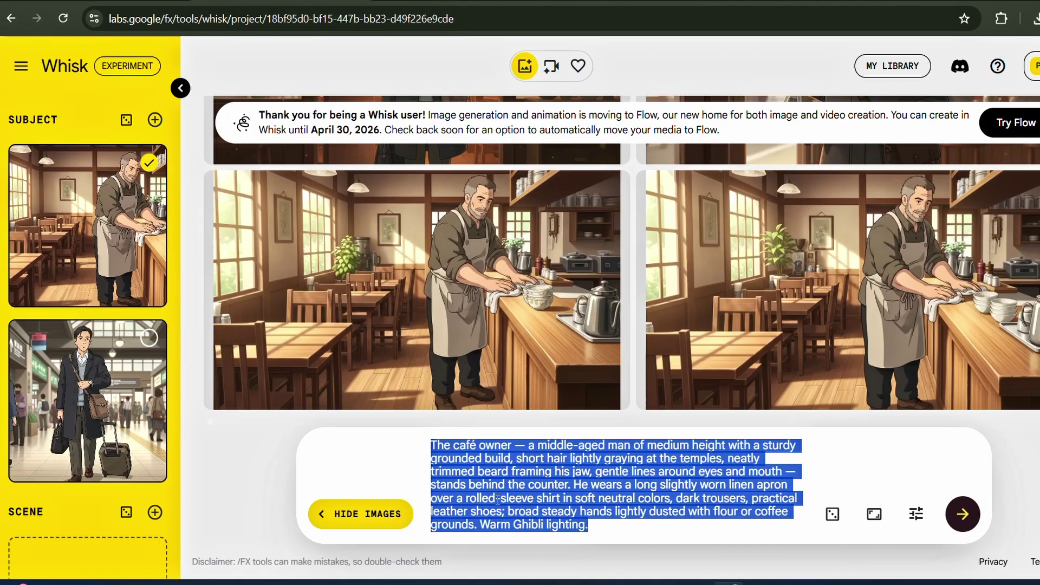
key("ctrl+v")
key("ctrl+a")
key("ctrl+v")
left_click(149, 338)
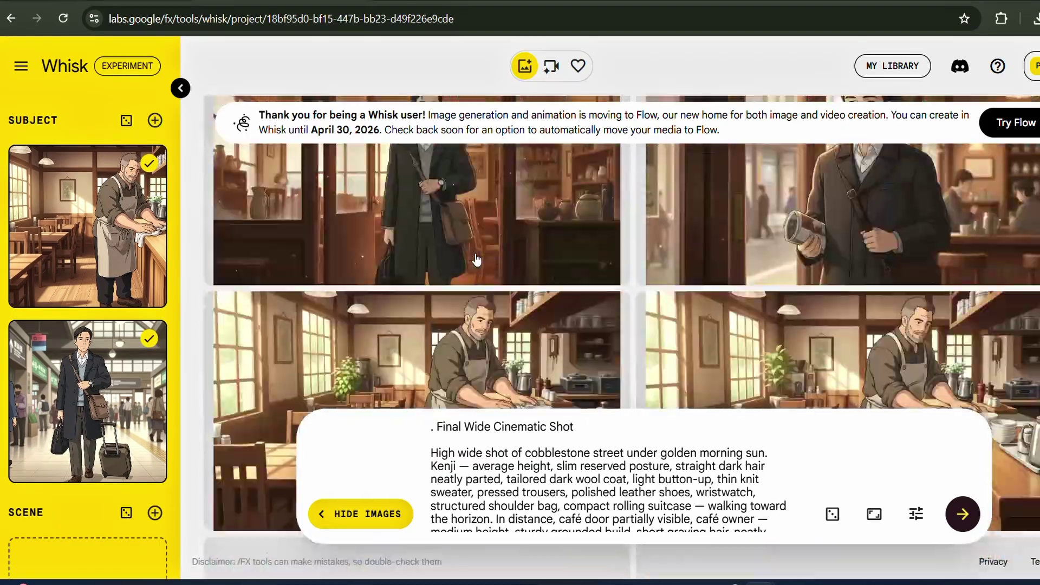
- Look through the generated Whisk scenes, then open Google Flow in a new tab and create a new project
scroll(476, 260, "down", 10)
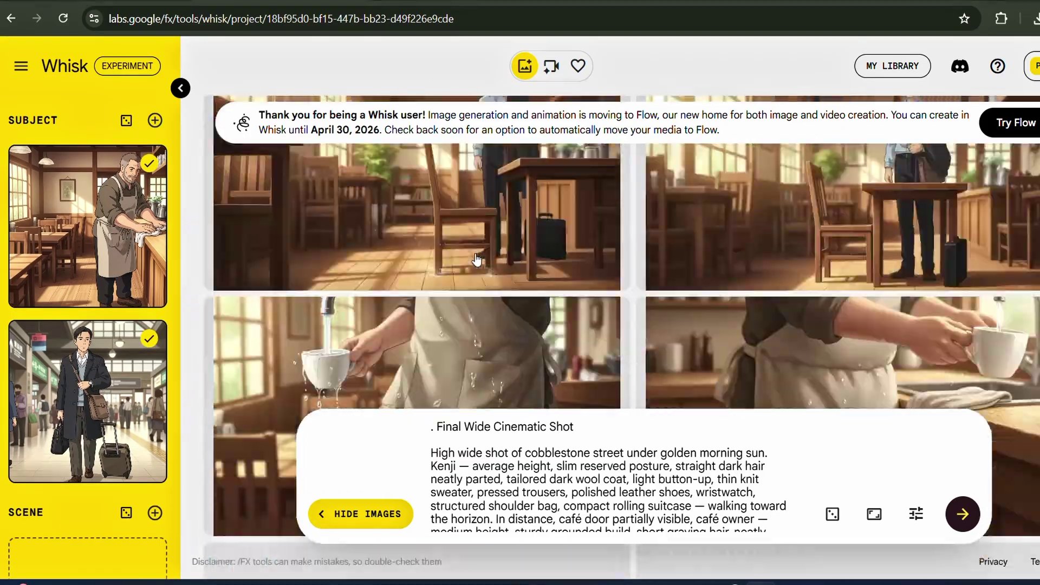
scroll(476, 260, "down", 15)
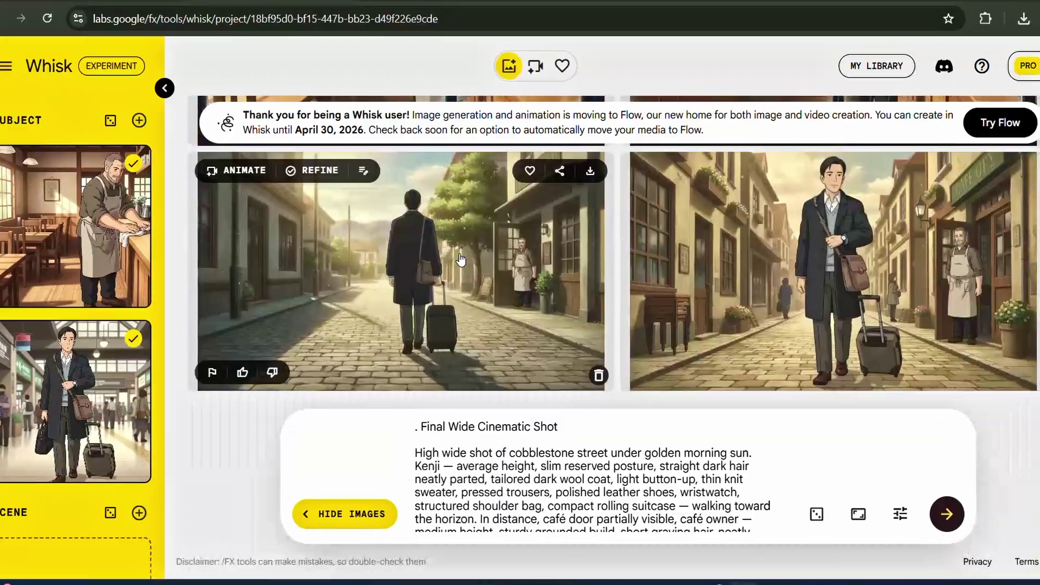
key("ctrl+t")
left_click(333, 272)
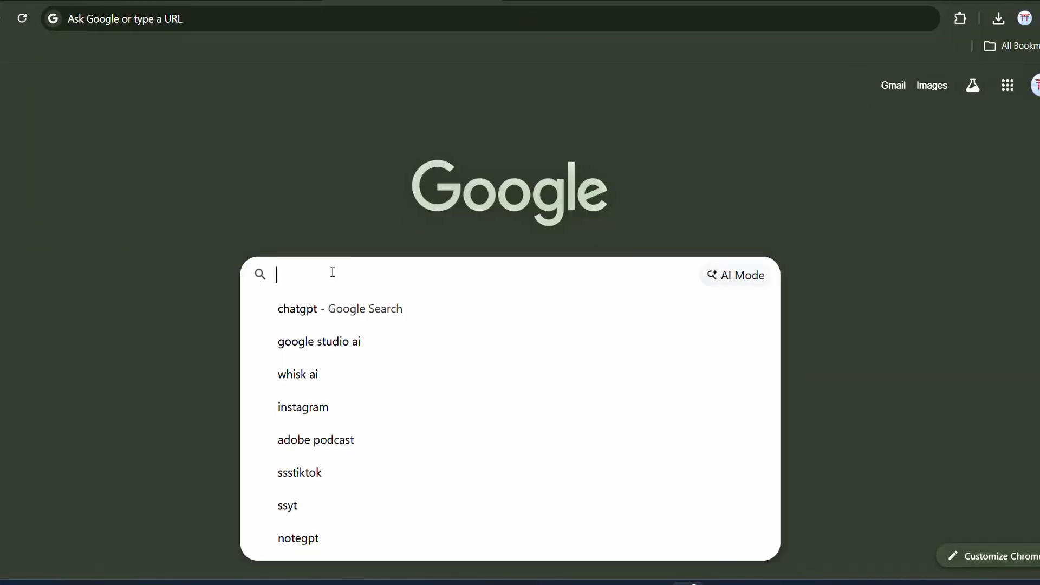
type("flow")
key("Return")
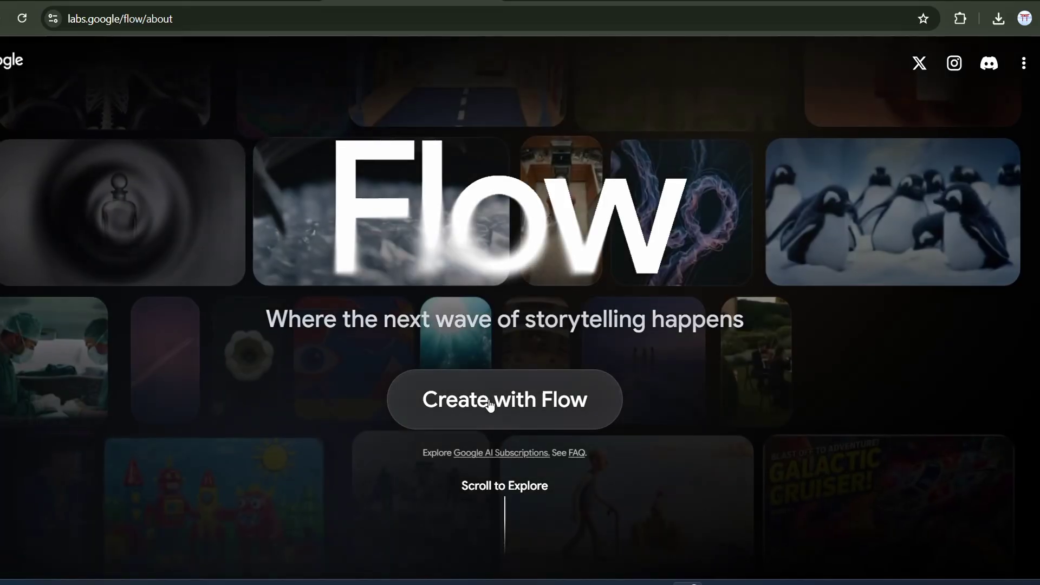
left_click(470, 420)
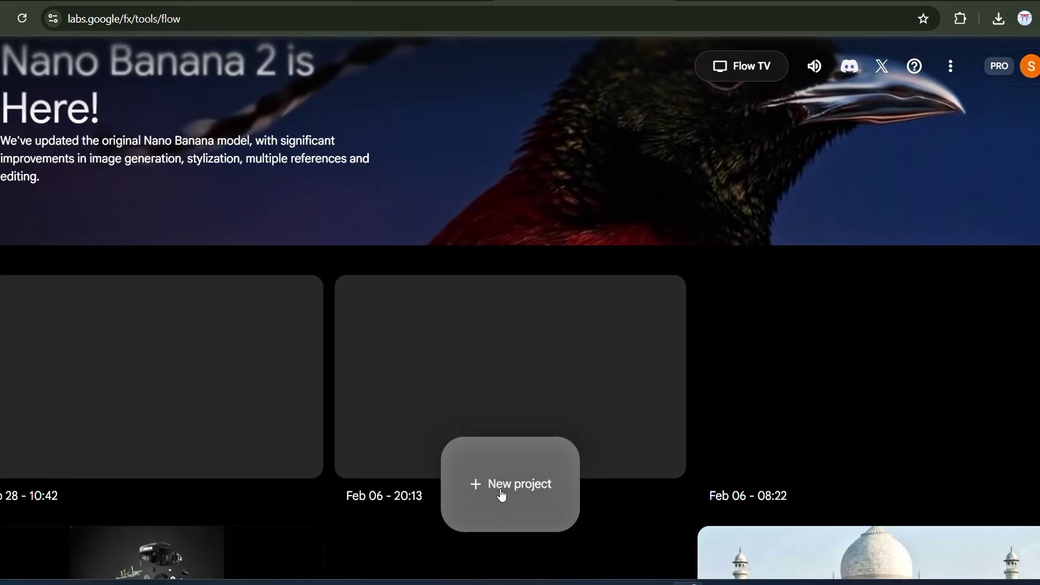
left_click(501, 495)
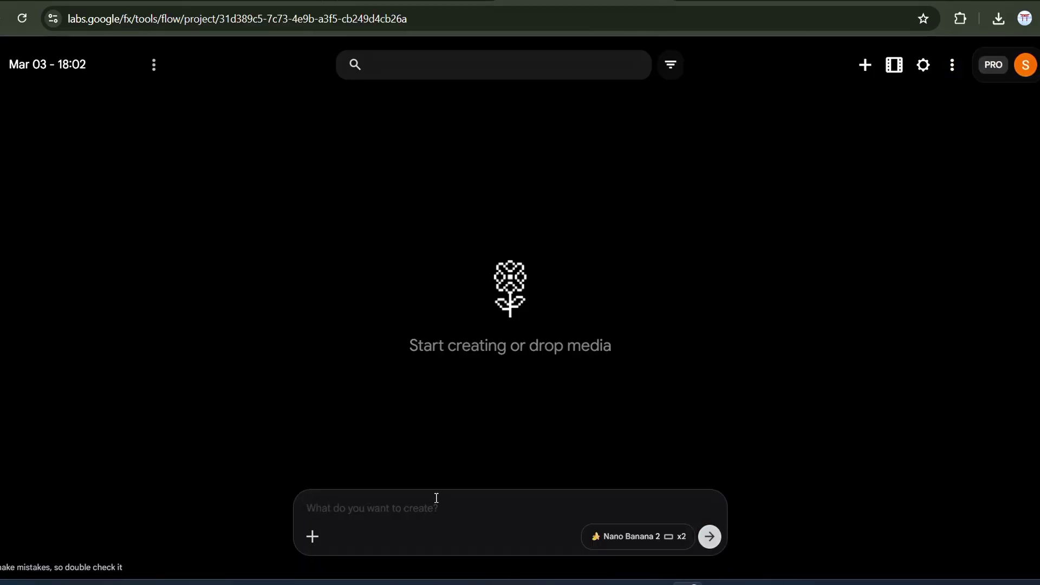
- Switch the Flow generation type from image to Video with the Frames mode
left_click(613, 539)
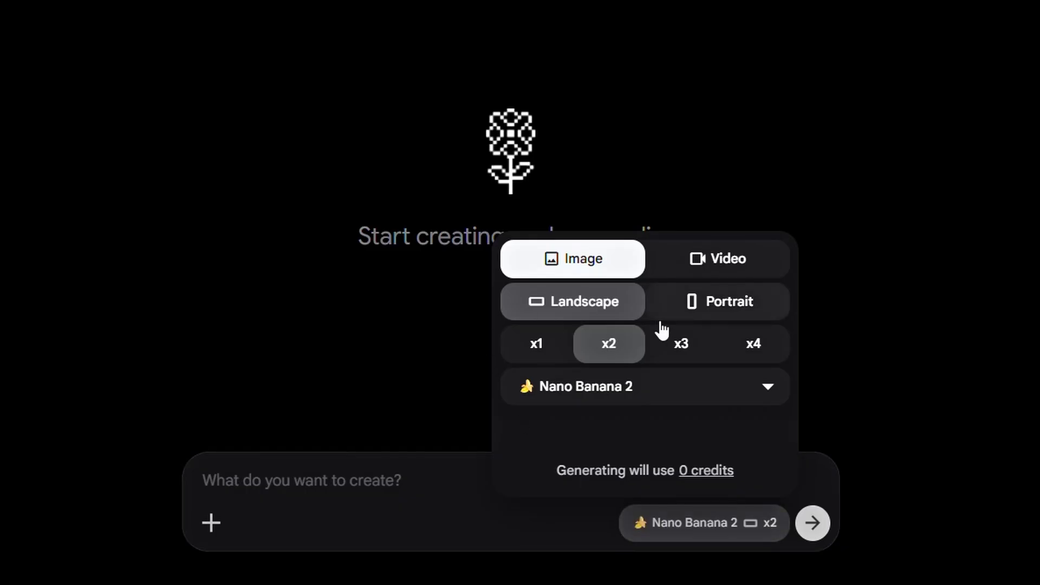
left_click(703, 271)
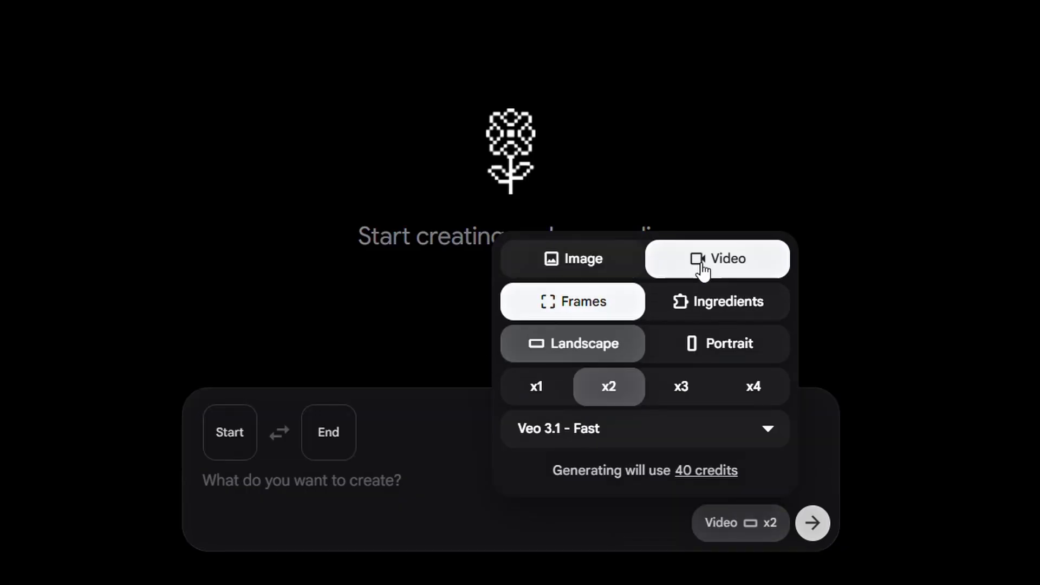
left_click(475, 501)
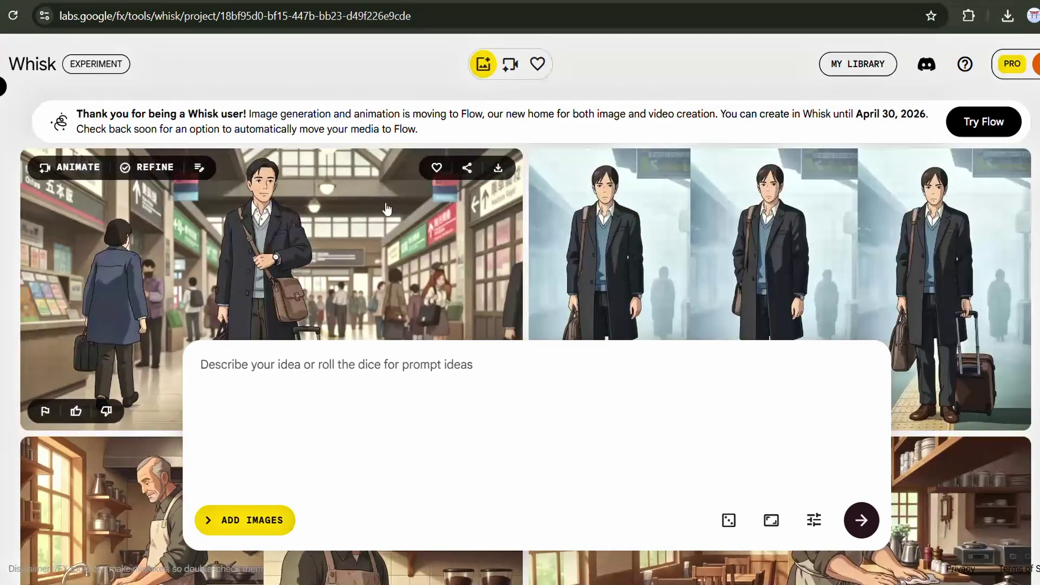
- Download the train platform image with the traveller and suitcase from Whisk and upload it as Flow's start frame
scroll(387, 210, "down", 10)
left_click(1008, 182)
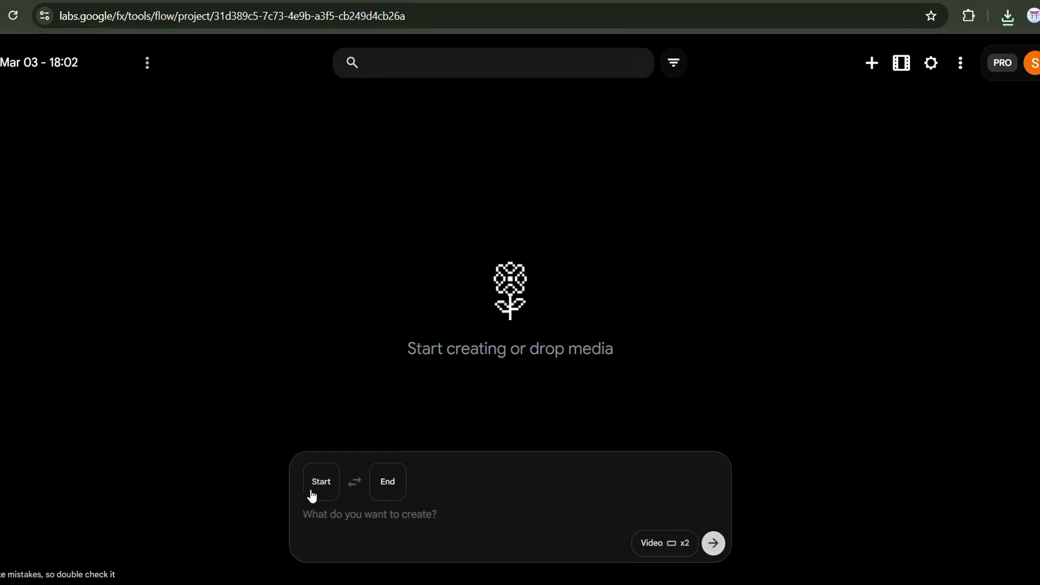
left_click(320, 481)
left_click(637, 72)
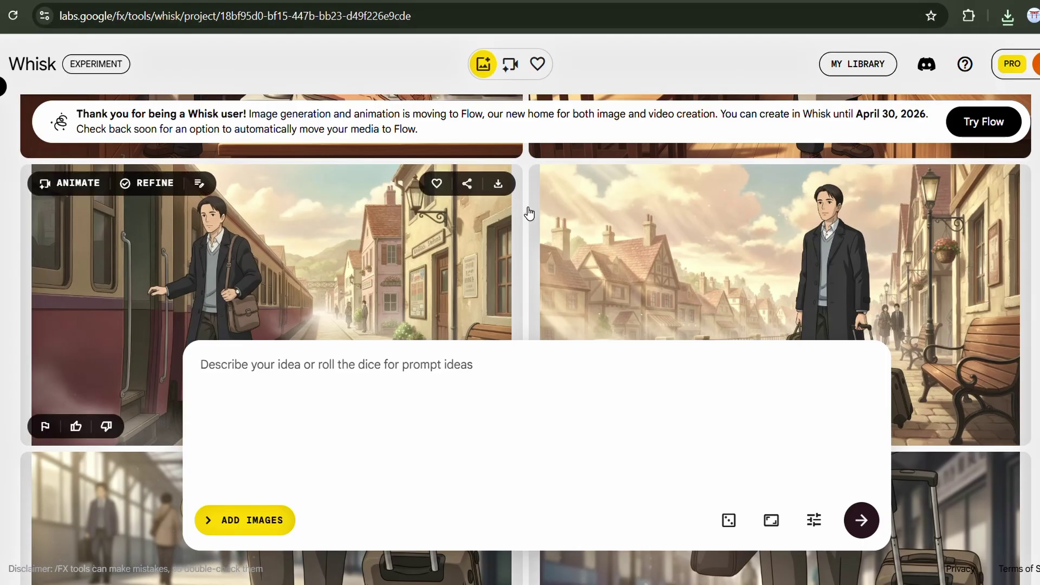
- Copy the train platform image's prompt from Whisk into Flow and append "Don't include the background music , only use the asmr sound effects."
scroll(652, 233, "down", 1)
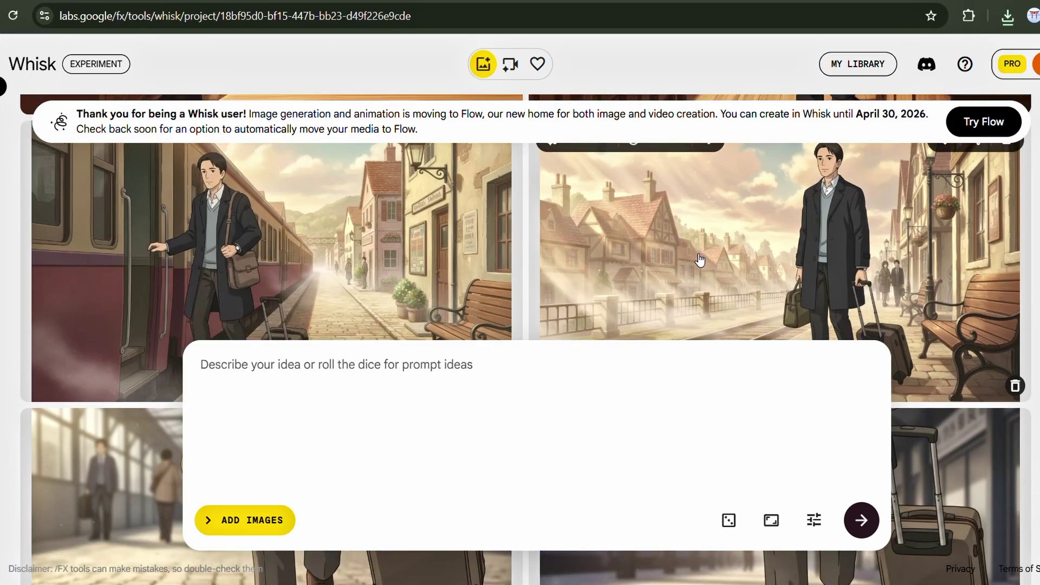
left_click(628, 262)
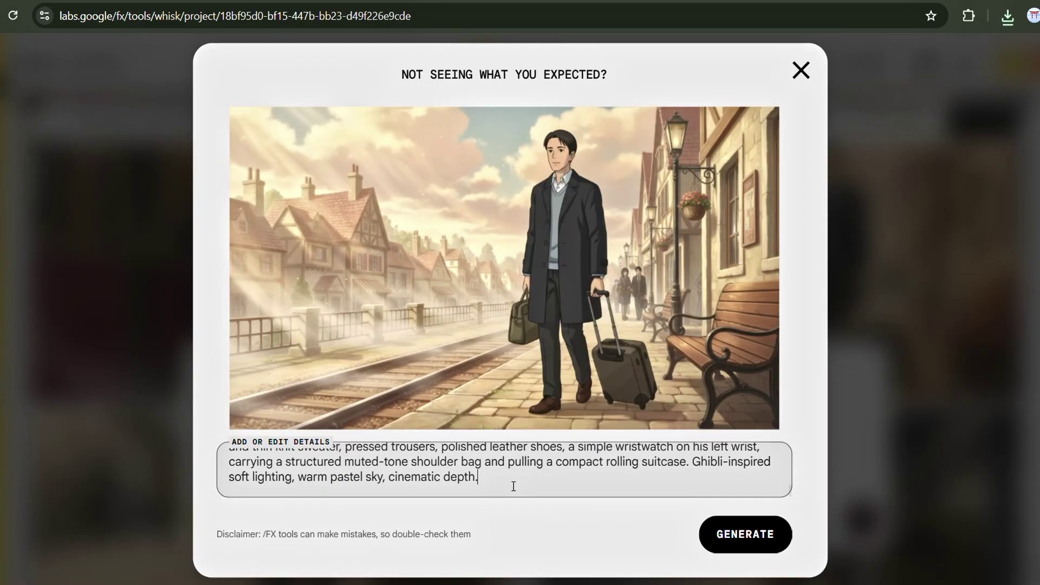
left_click_drag(514, 486, 184, 424)
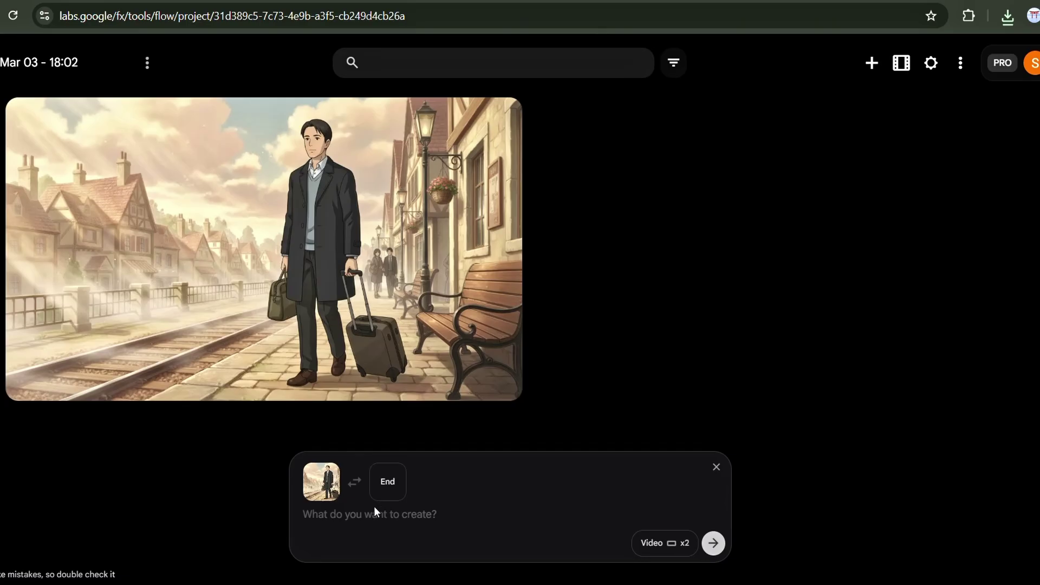
key("ctrl+v")
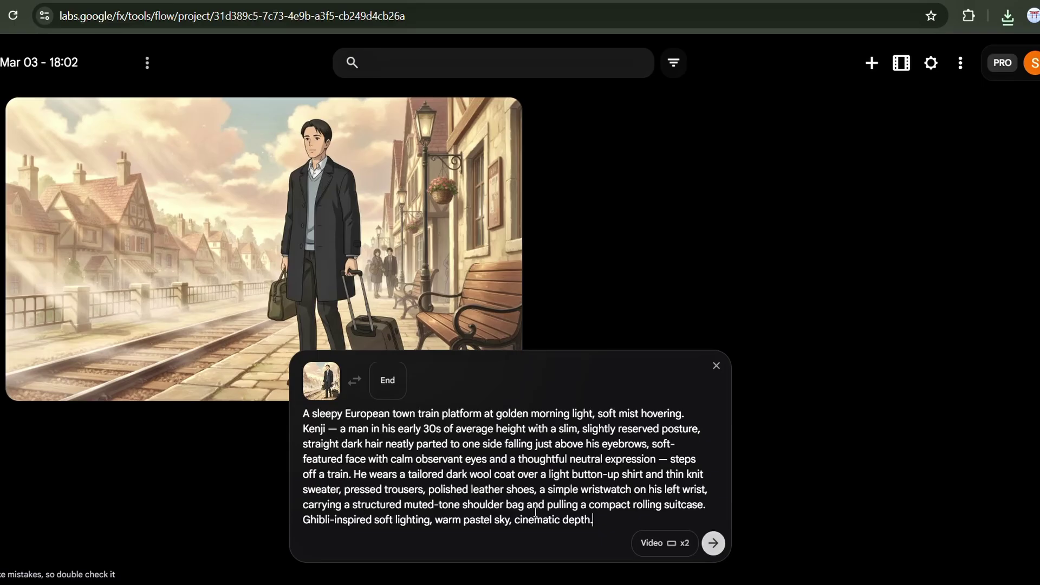
type("Don't include the backgo")
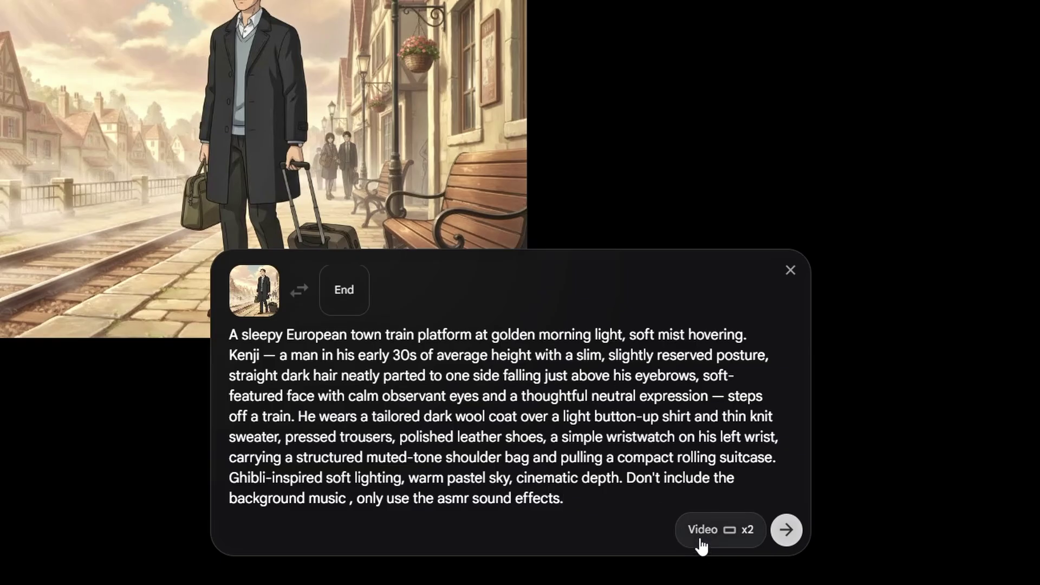
- Generate a single landscape video (x1) of the train platform scene with Veo 3.1 - Fast and preview the clip
left_click(726, 546)
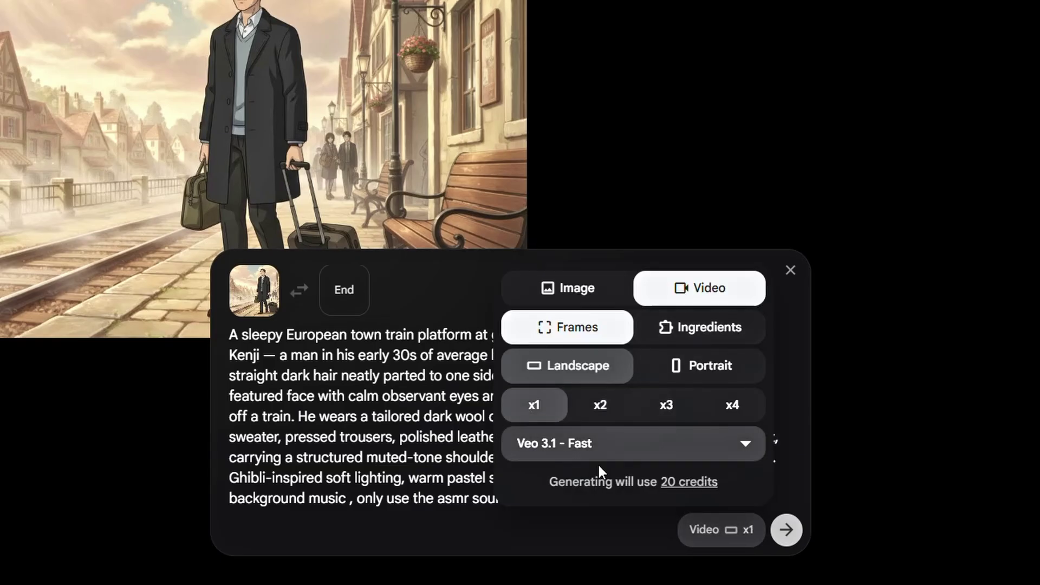
left_click(605, 441)
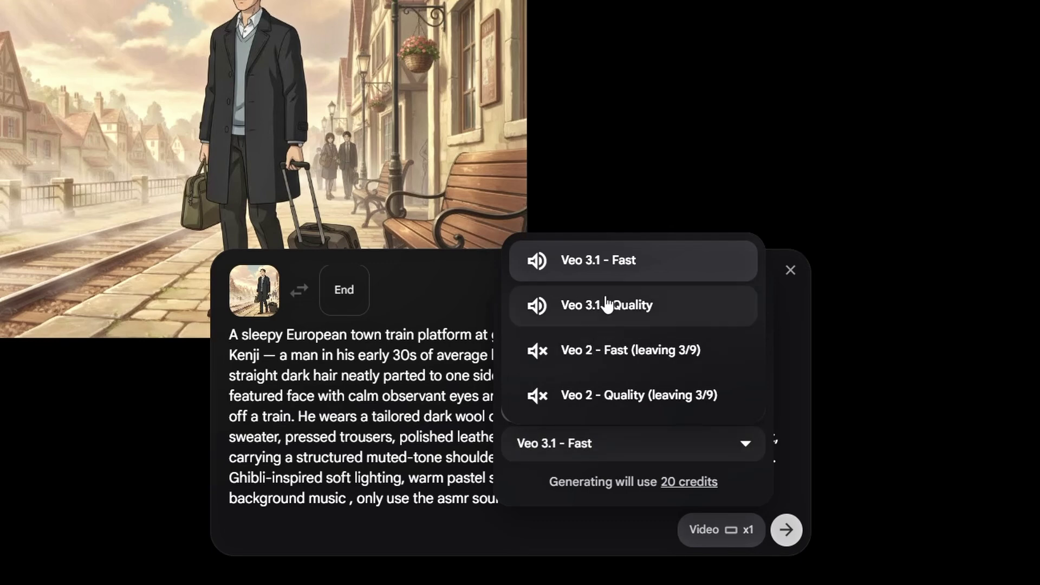
left_click(557, 488)
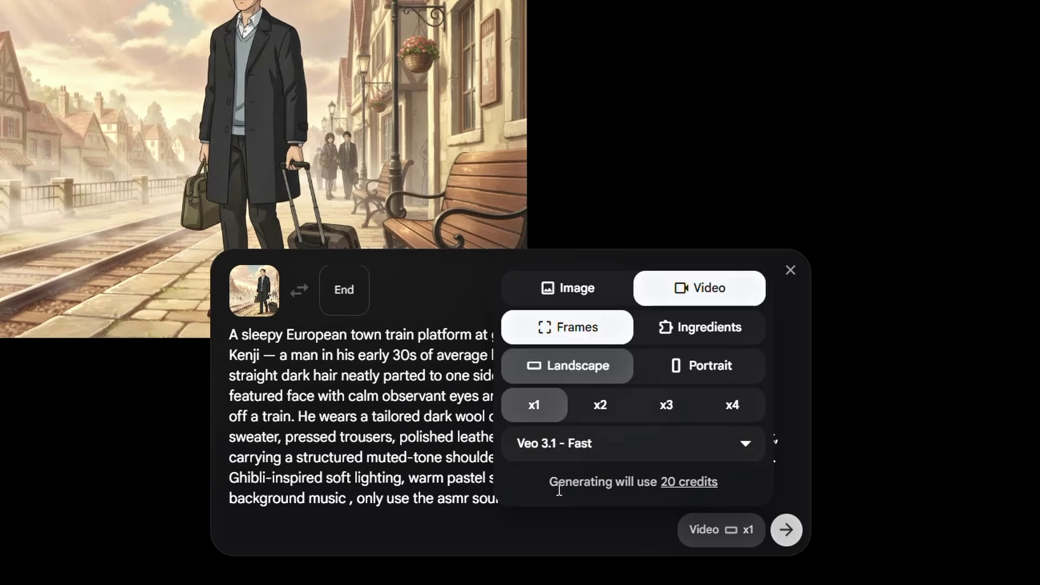
left_click(571, 501)
left_click(777, 535)
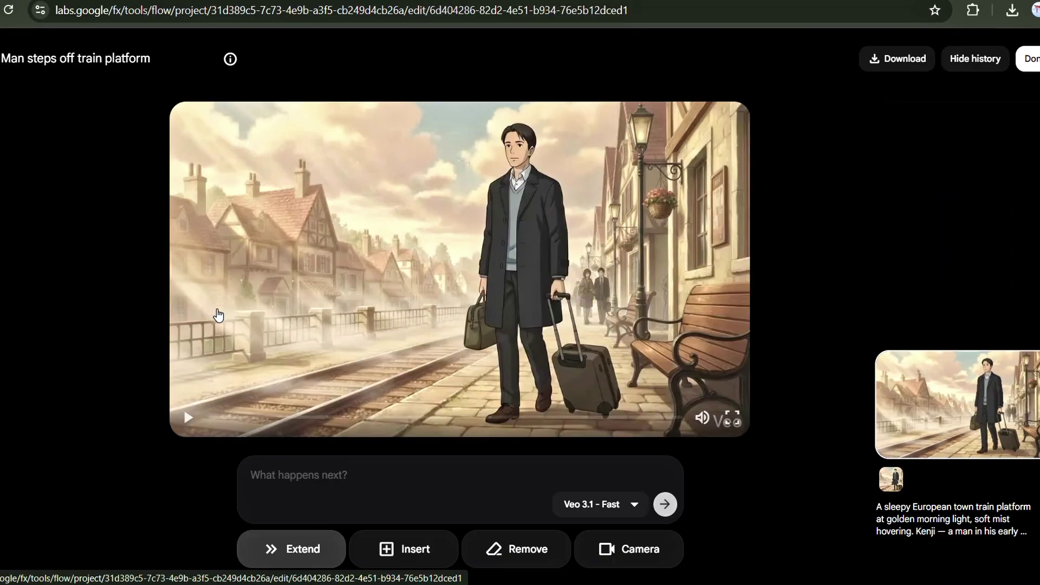
left_click(216, 314)
key("Escape")
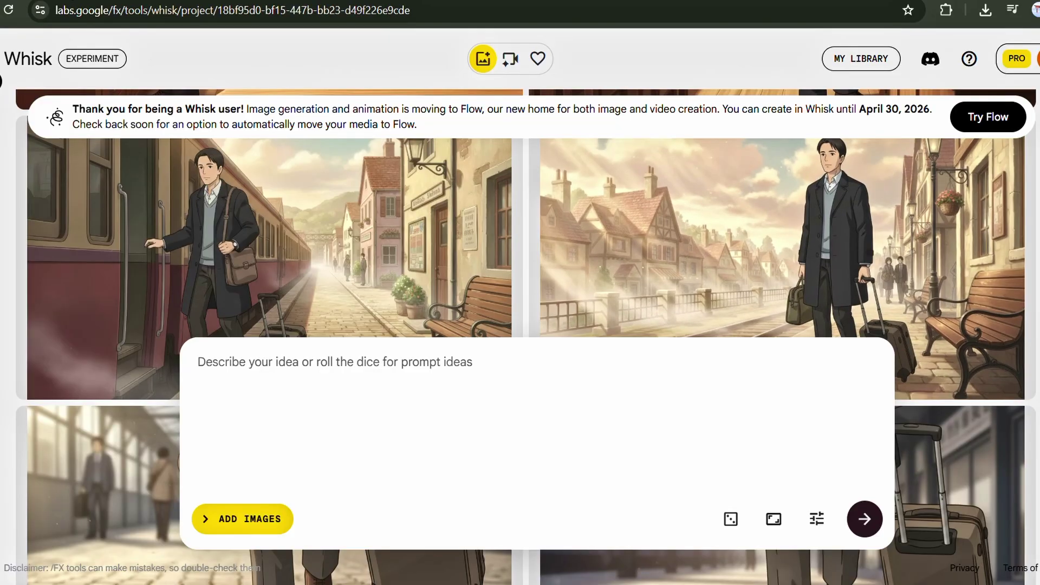
- Download the Whisk close-up of shoes and suitcase on cobblestones and set it as Flow's start frame
scroll(446, 210, "down", 10)
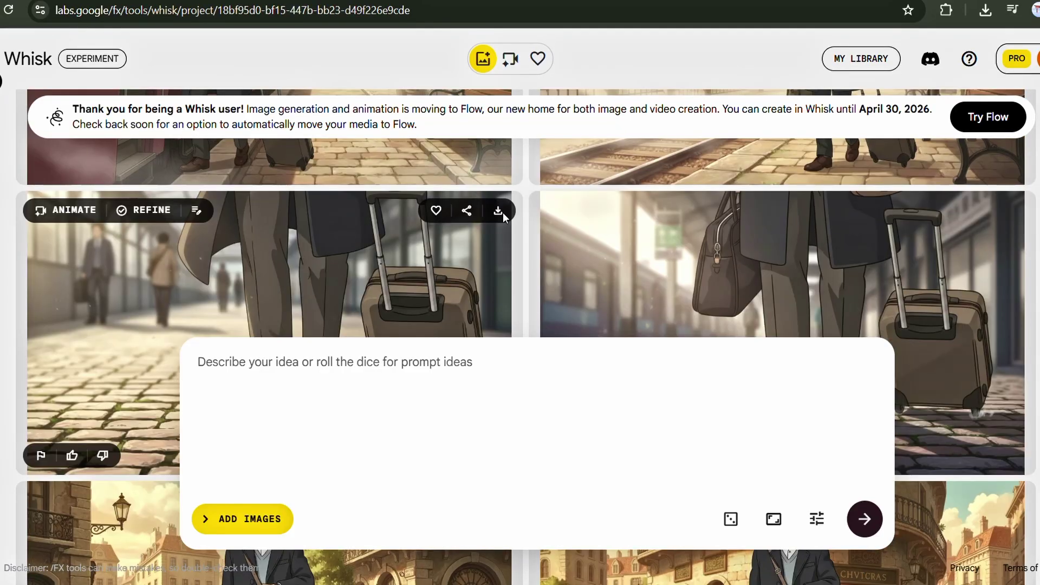
left_click(502, 212)
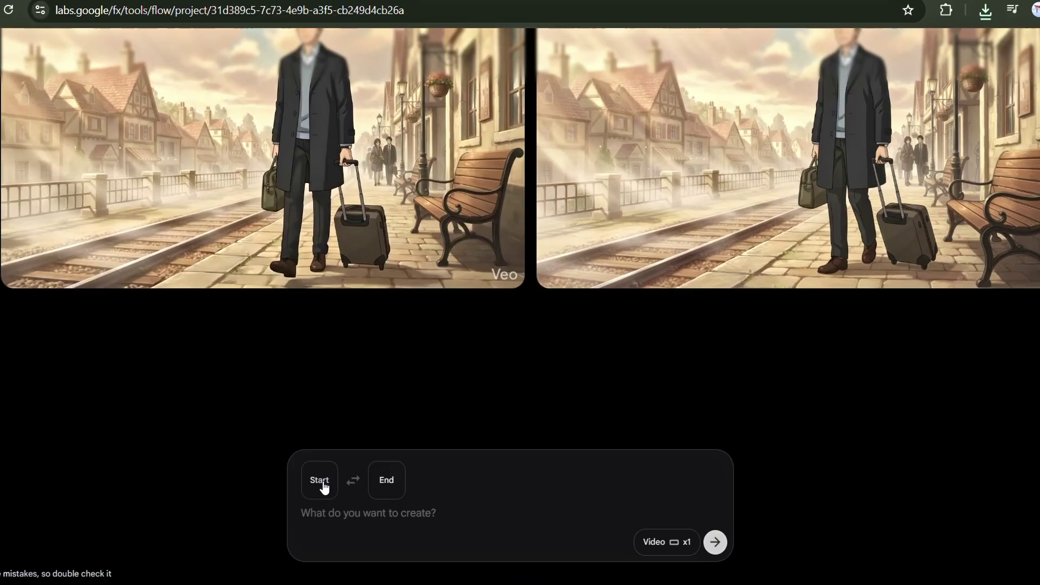
left_click(323, 488)
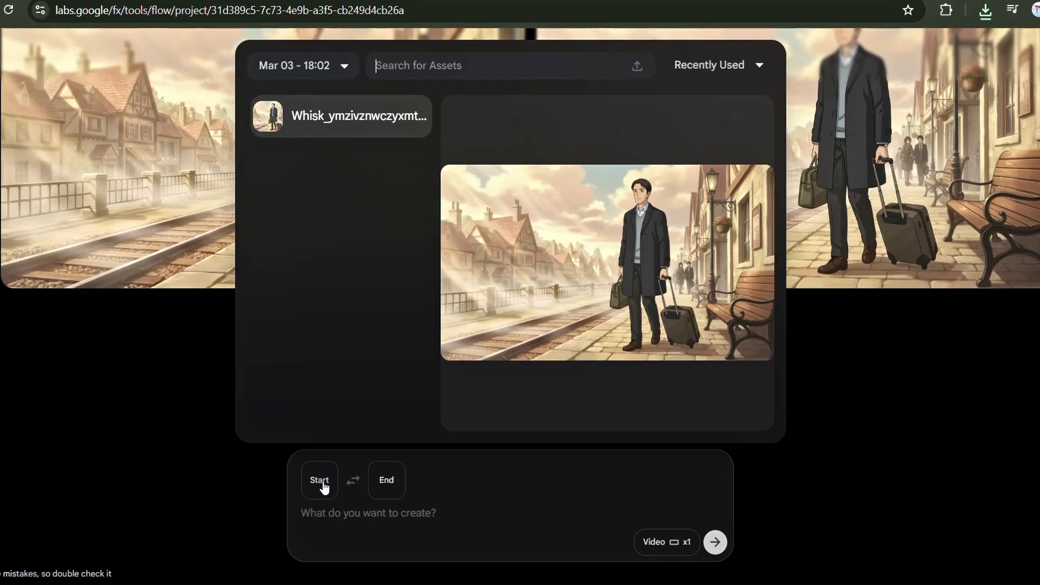
left_click(607, 296)
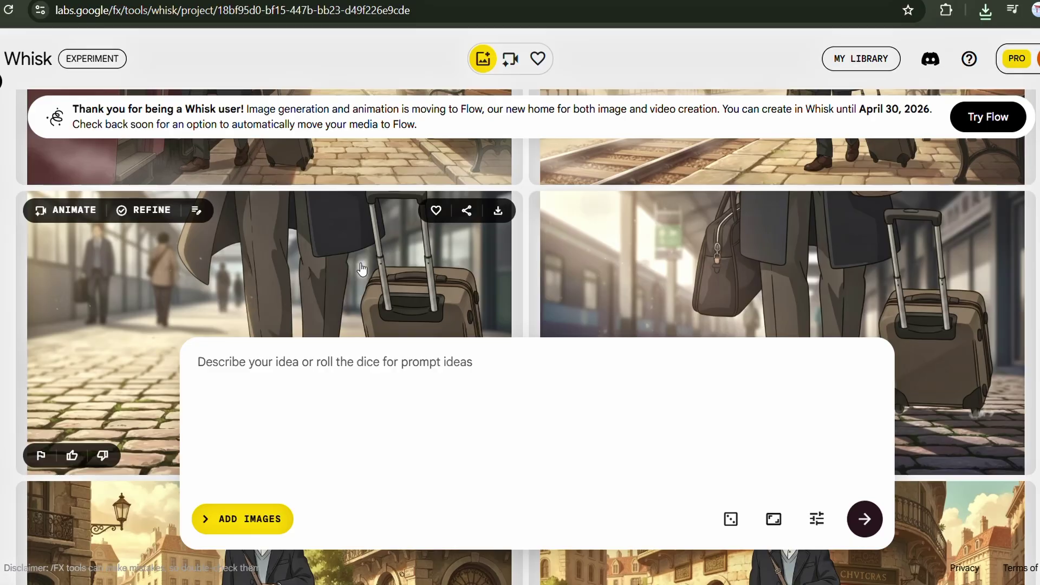
- Generate the cobblestone clip from its Whisk prompt plus "Don't include the background music , only use the asmr sound effects."
left_click(362, 270)
triple_click(331, 466)
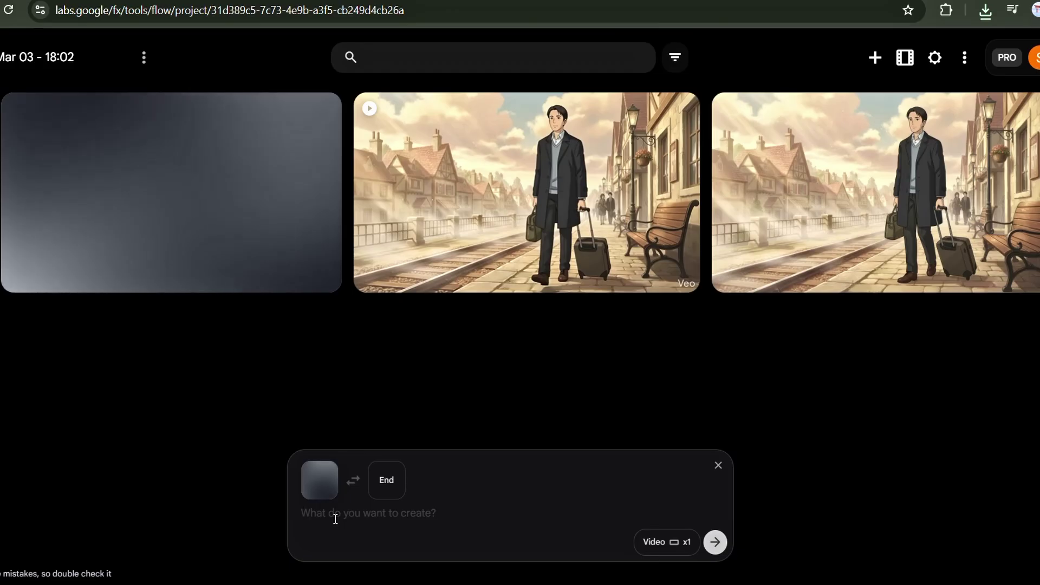
type("Low-angle close-up of Kenji’s polished leather shoes stepping onto uneven cobblestones, suitcase wheel rattling beside him. His tailored dark wool coat hem sways gently; morning light glows softly.")
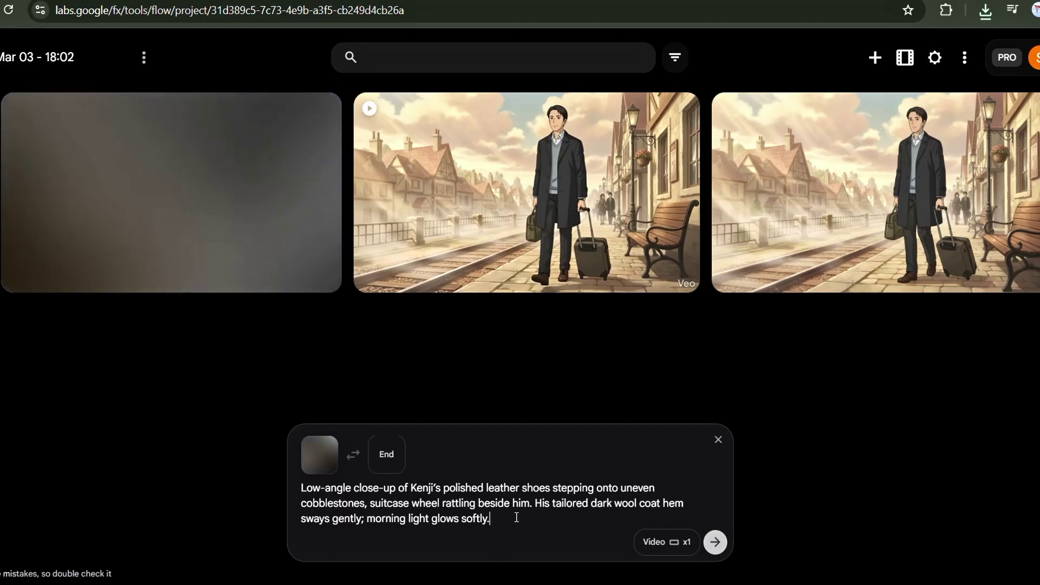
type("Don't include the background music , only use the asmr sound effects.")
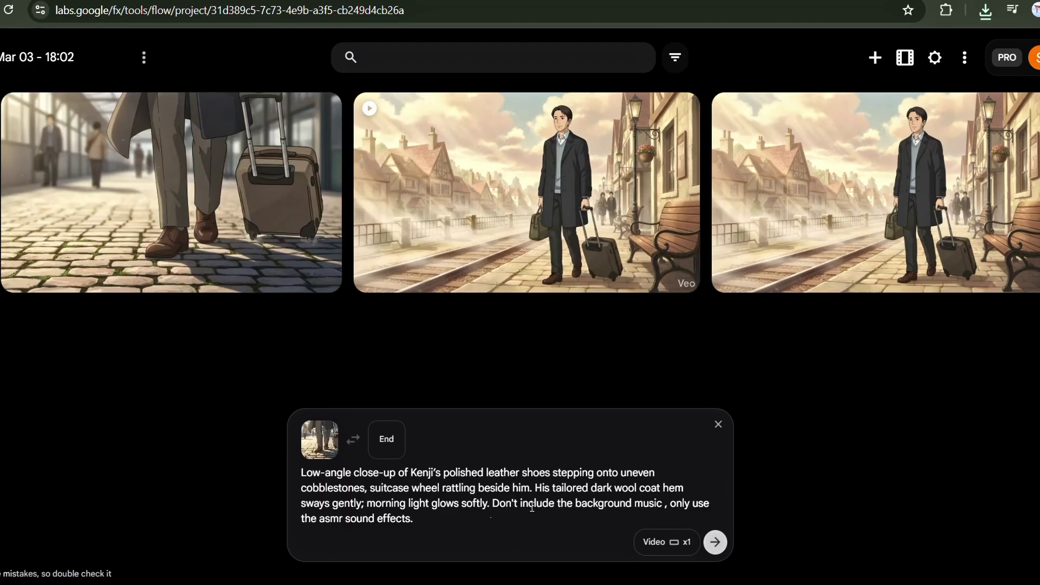
left_click(714, 546)
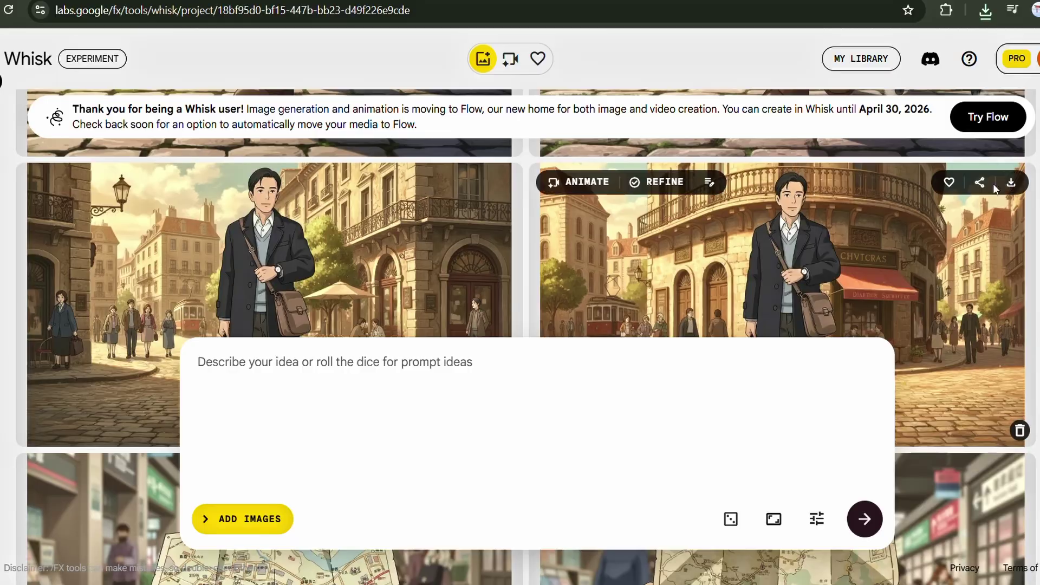
- Download the Whisk image of the traveller standing in the town square before the red-awning shop
left_click(1011, 182)
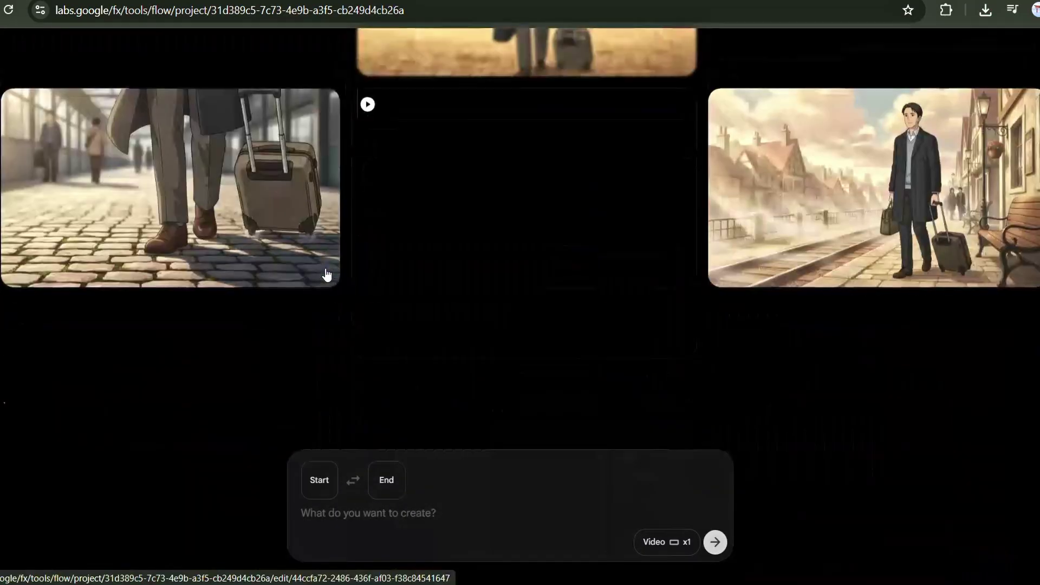
- Show only the videos in the Flow project and look through the generated scene clips
scroll(327, 276, "up", 15)
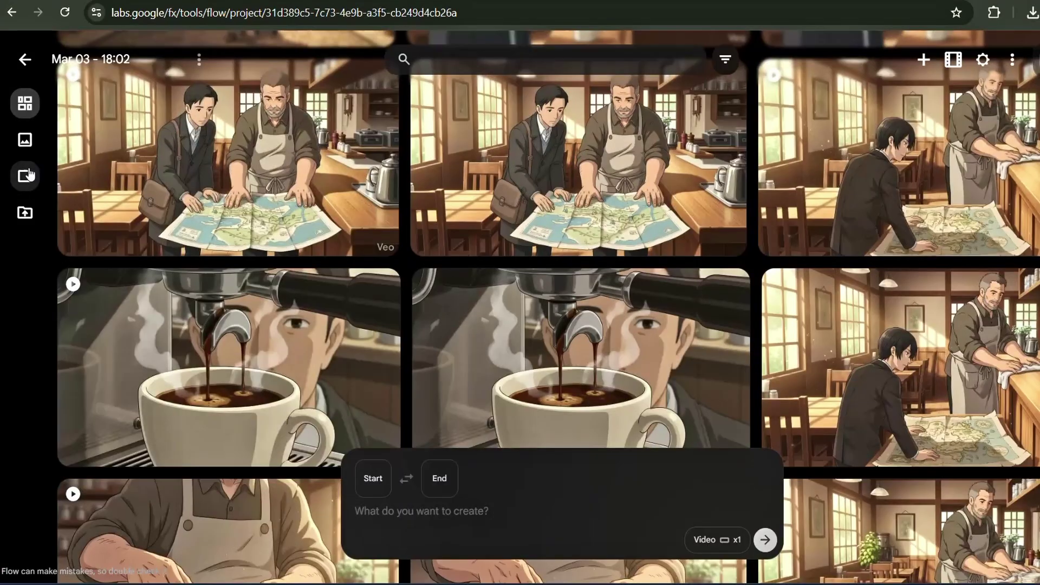
left_click(26, 177)
scroll(263, 301, "down", 5)
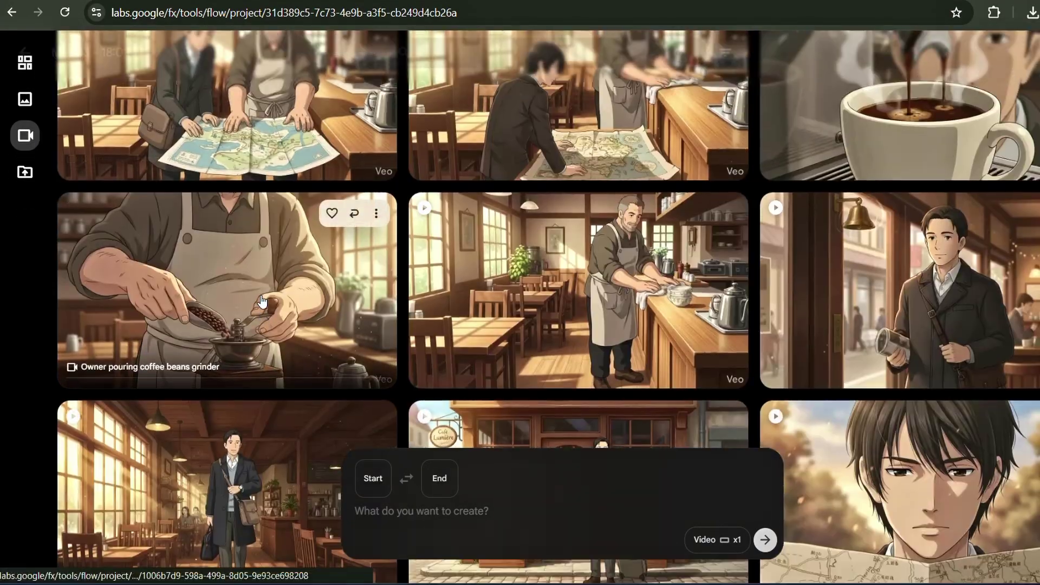
- Download the clip of the man stepping off the train platform as a 1080p upscaled video and return to the project
scroll(263, 302, "up", 3)
scroll(263, 302, "down", 5)
left_click(899, 353)
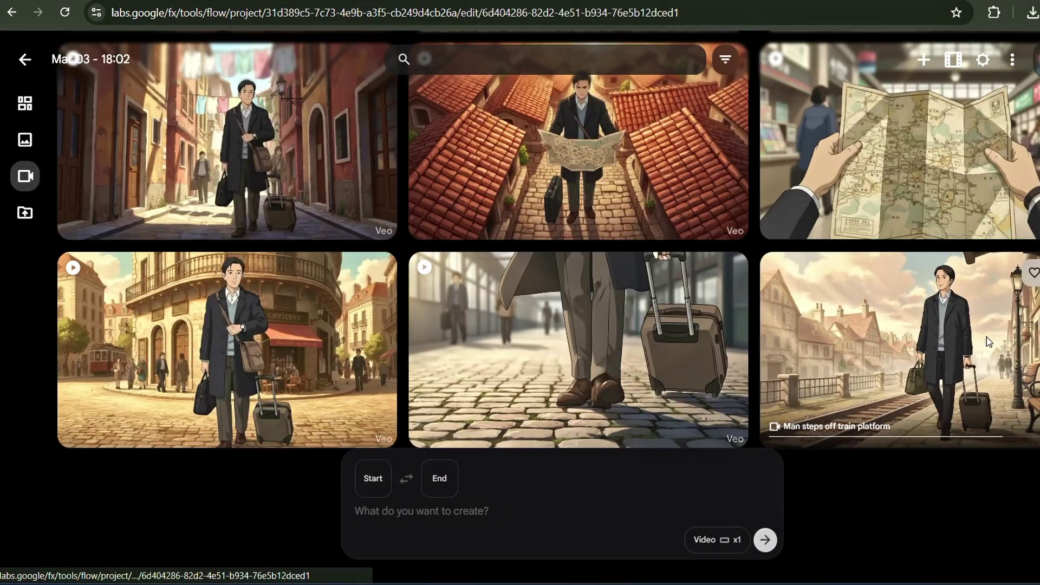
left_click(923, 64)
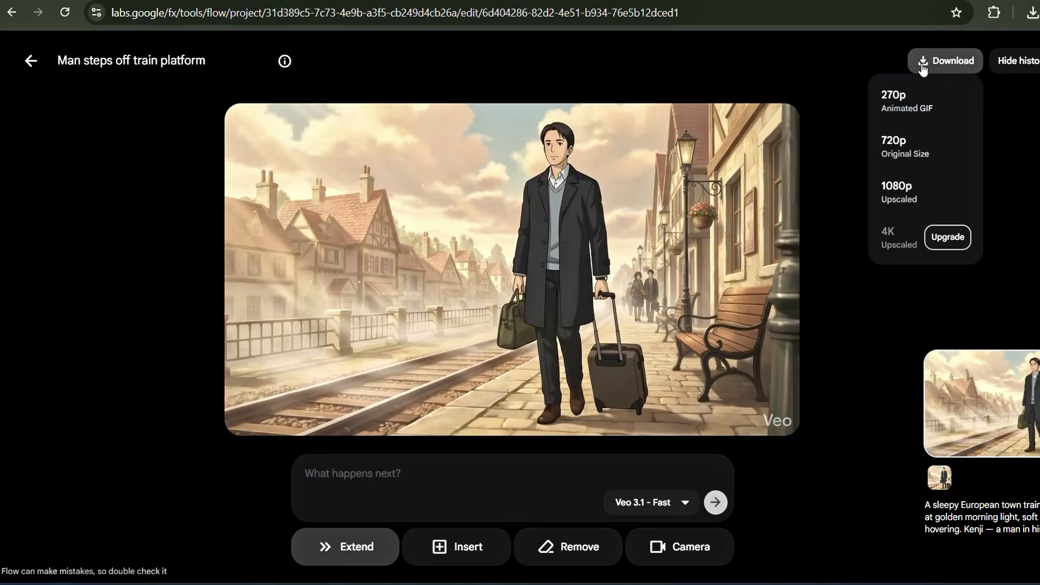
left_click(900, 197)
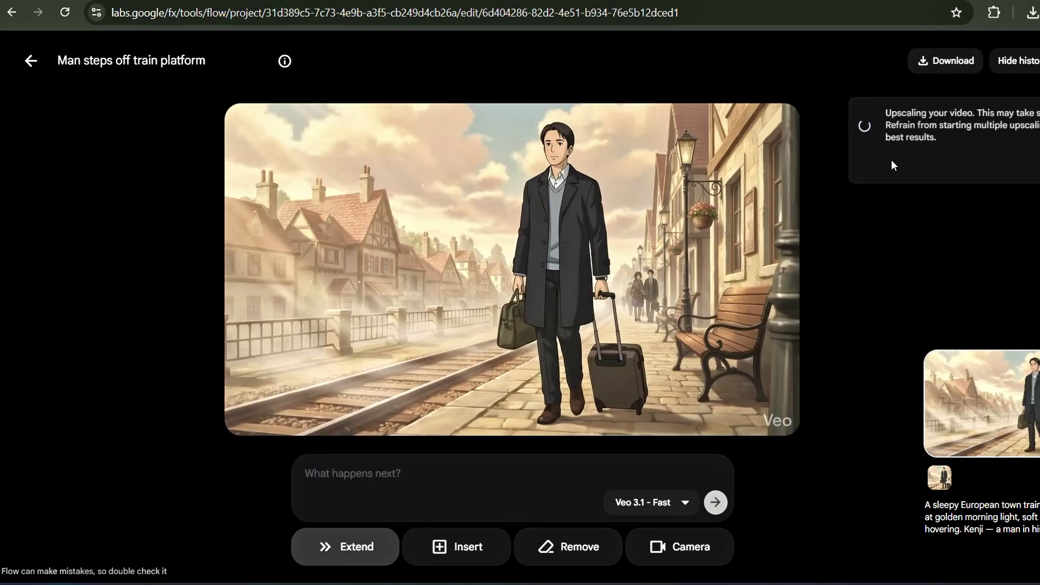
left_click(31, 60)
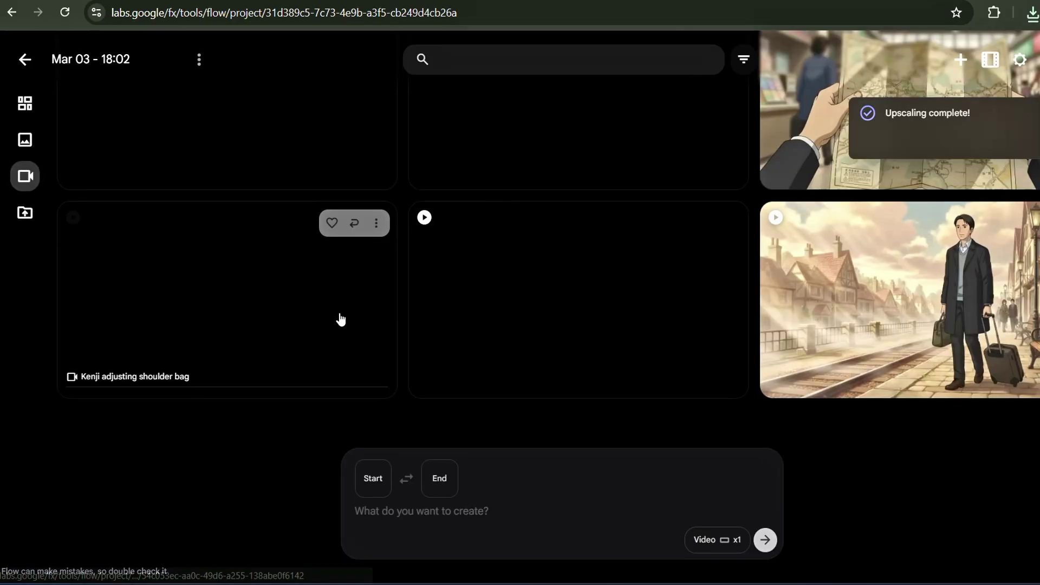
- Download the close-up clip of the shoes and suitcase on cobblestones as a 1080p upscaled video
left_click(541, 281)
left_click(945, 60)
left_click(911, 193)
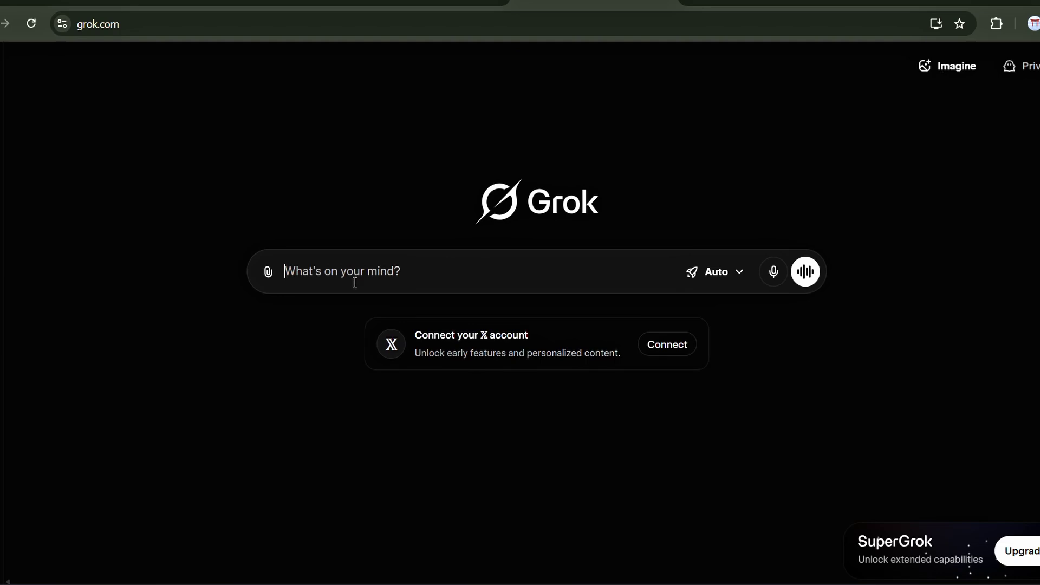
- Switch to Grok Imagine and set it to generate video in the 16:9 aspect ratio
left_click(942, 71)
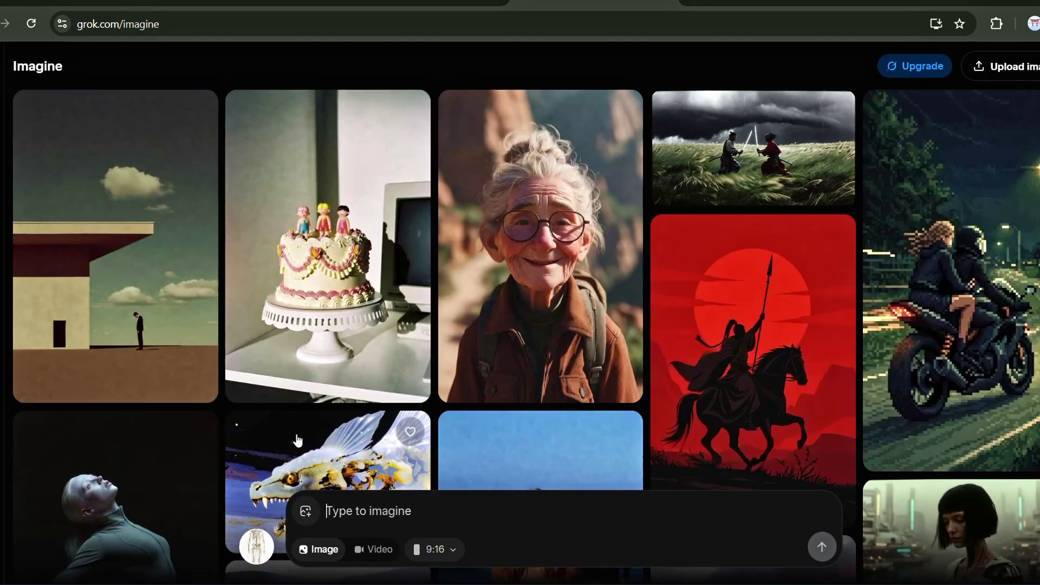
scroll(336, 434, "down", 1)
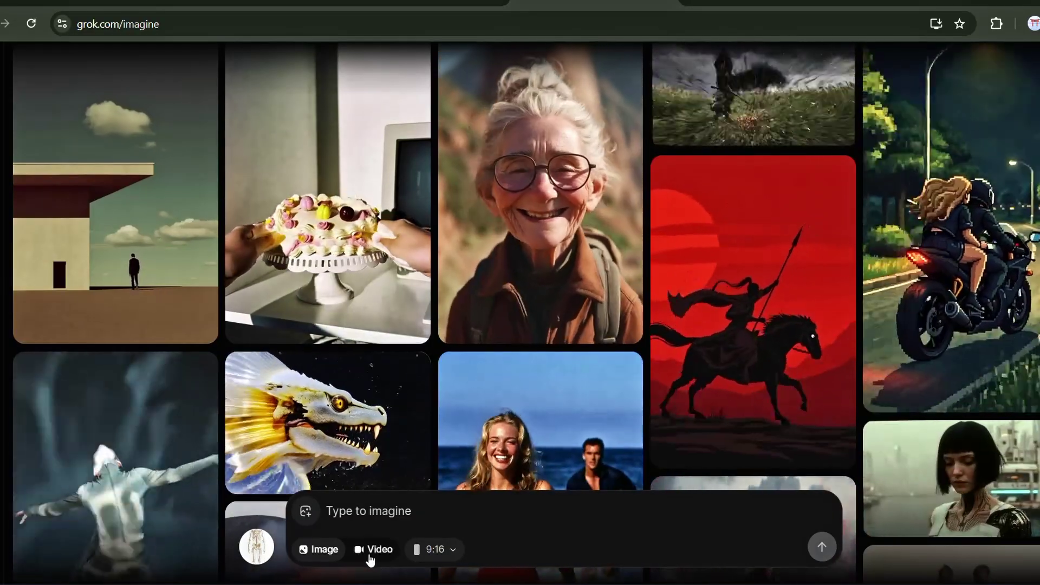
left_click(372, 550)
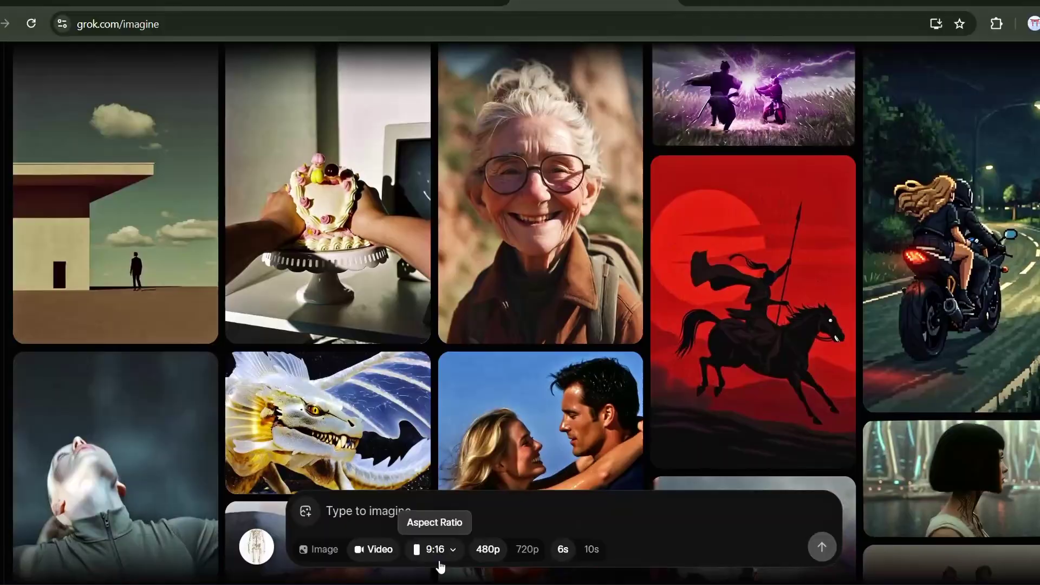
left_click(439, 558)
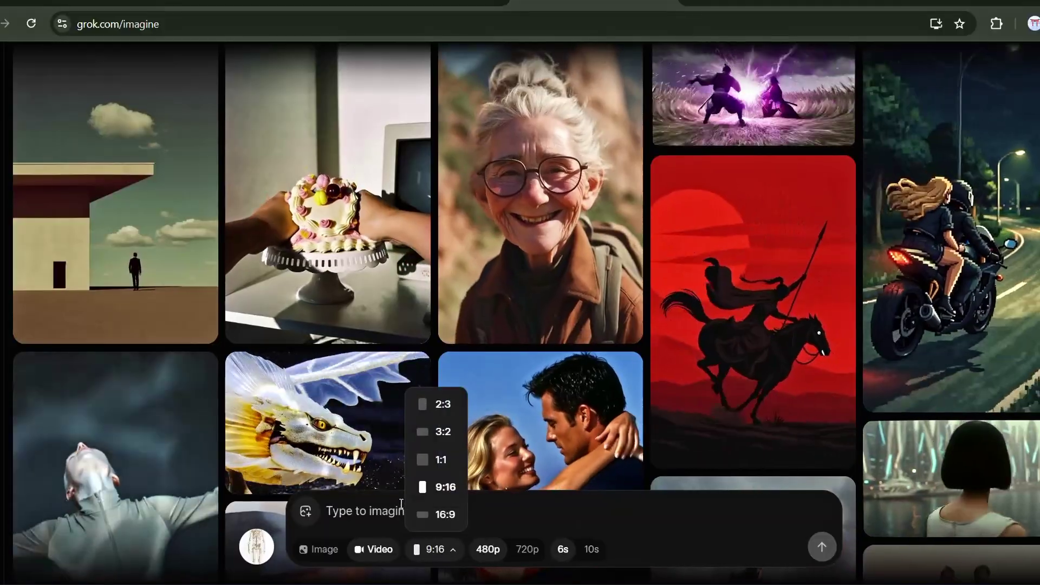
left_click(444, 514)
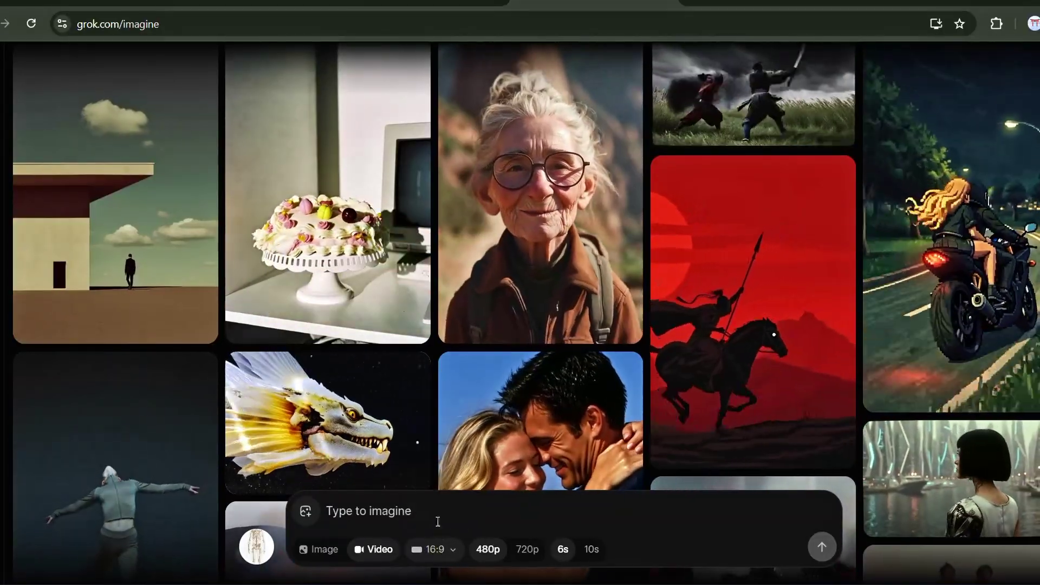
- Animate the train platform image using its scene prompt plus "Don't include the background music, only asmr sounds"
left_click(304, 517)
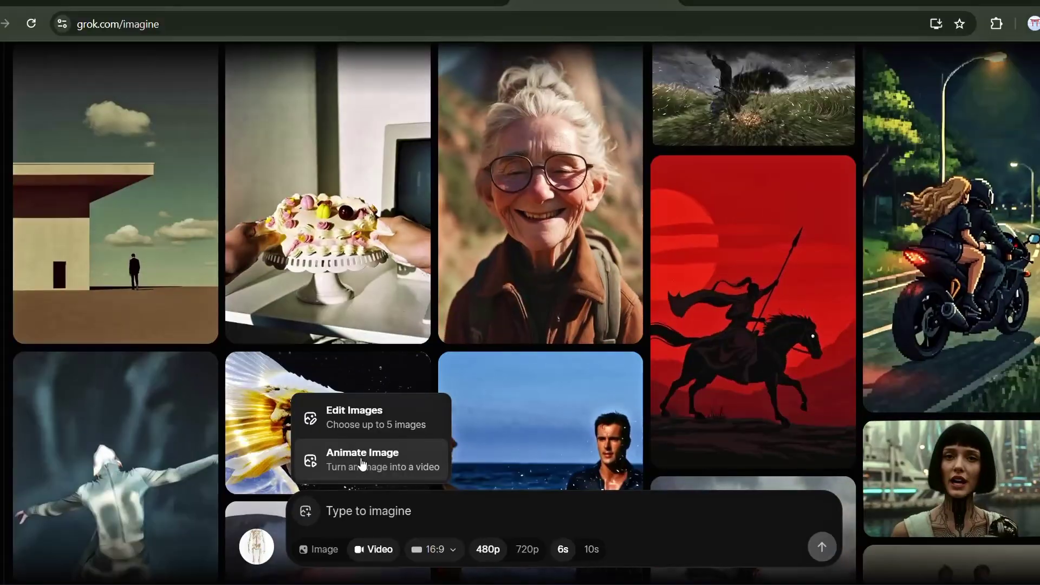
left_click(362, 461)
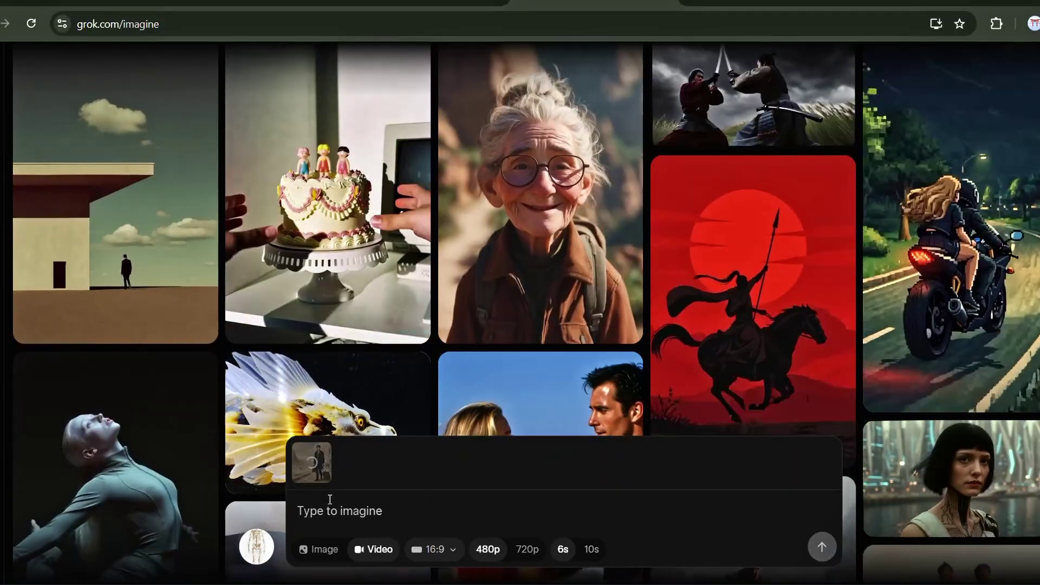
key("ctrl+v")
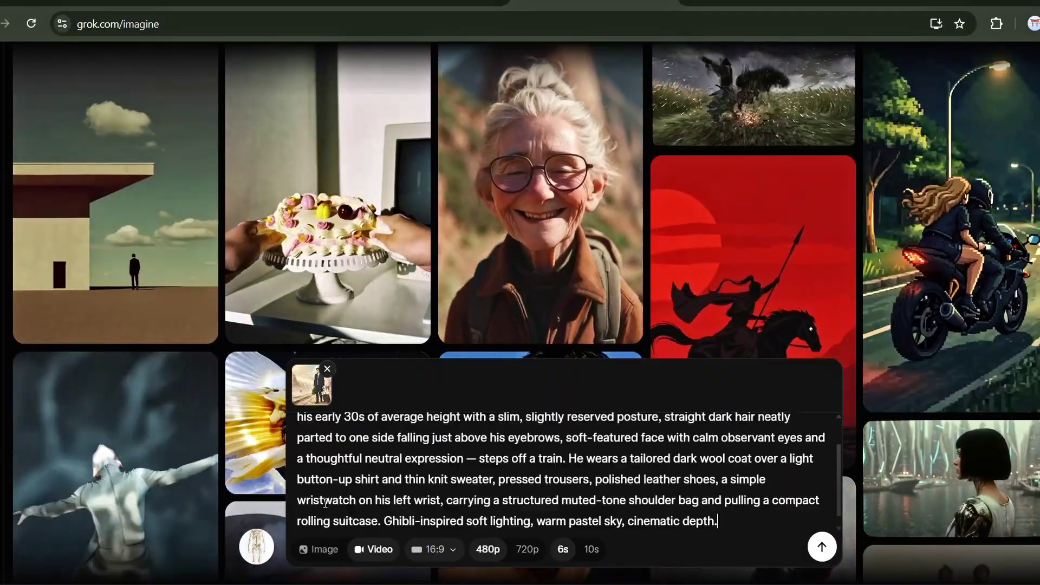
type("Don't ")
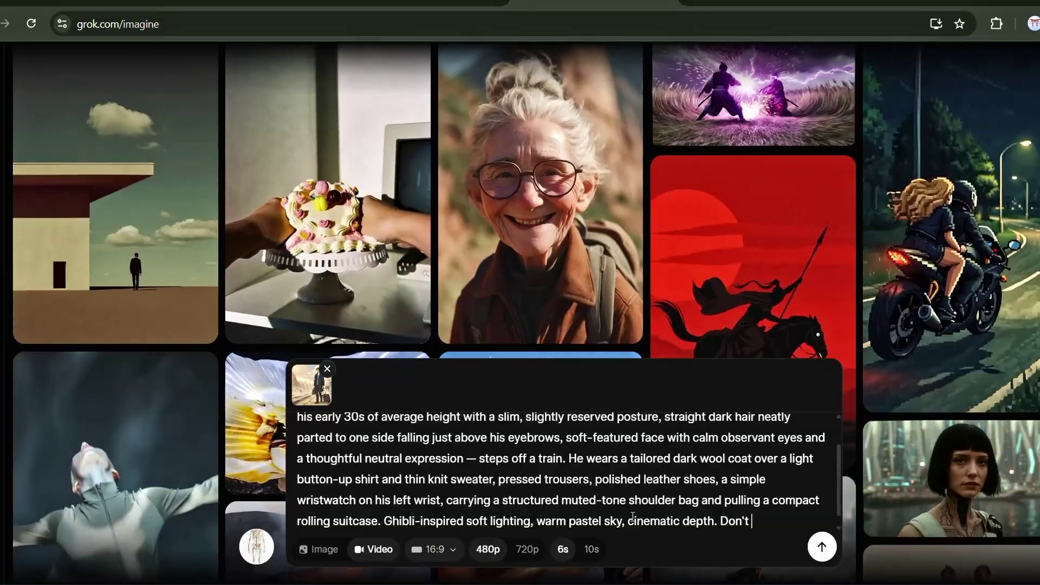
type("include the background music, only ")
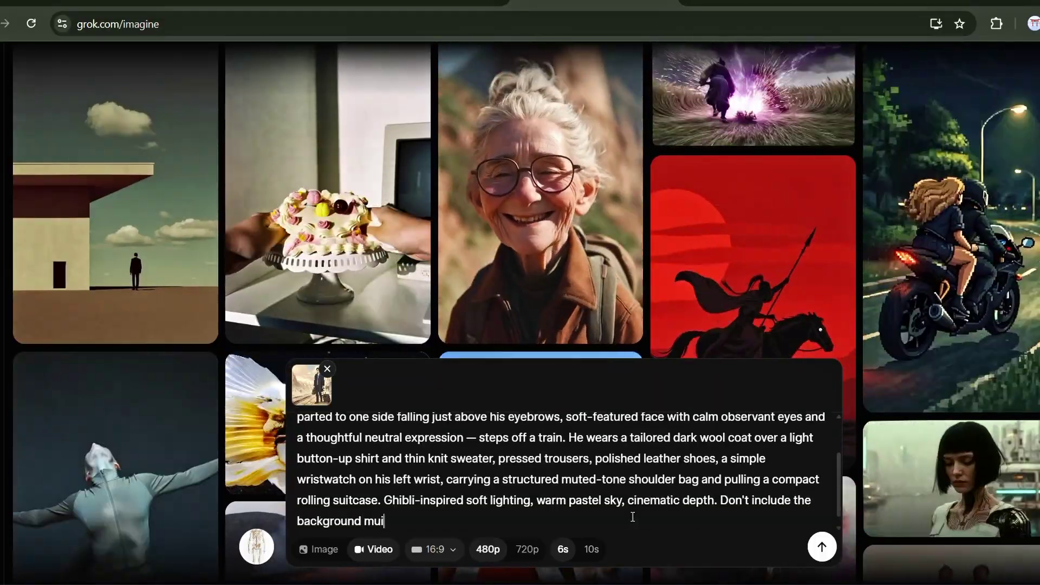
type("asmr sounds")
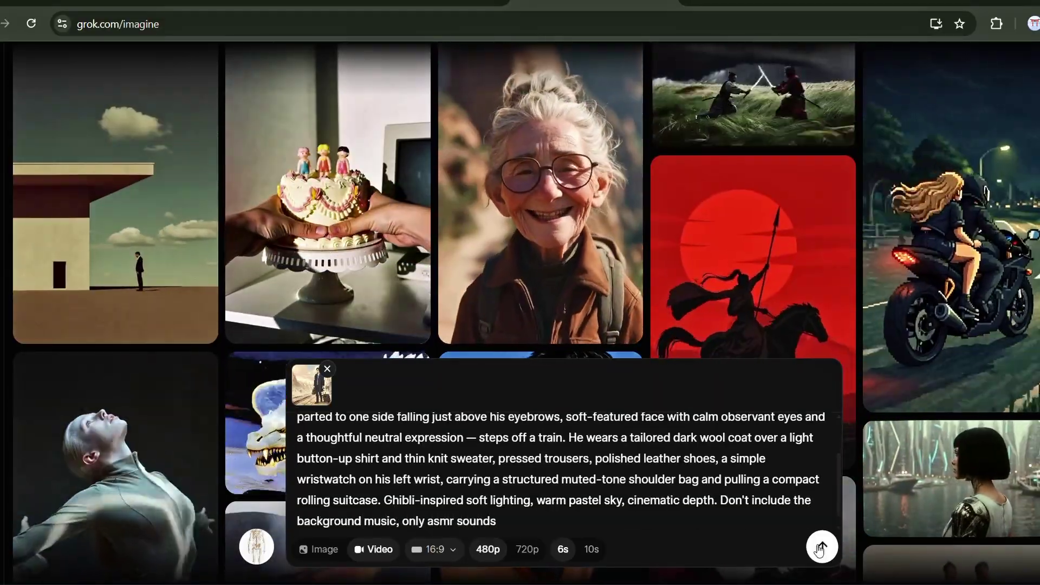
left_click(820, 547)
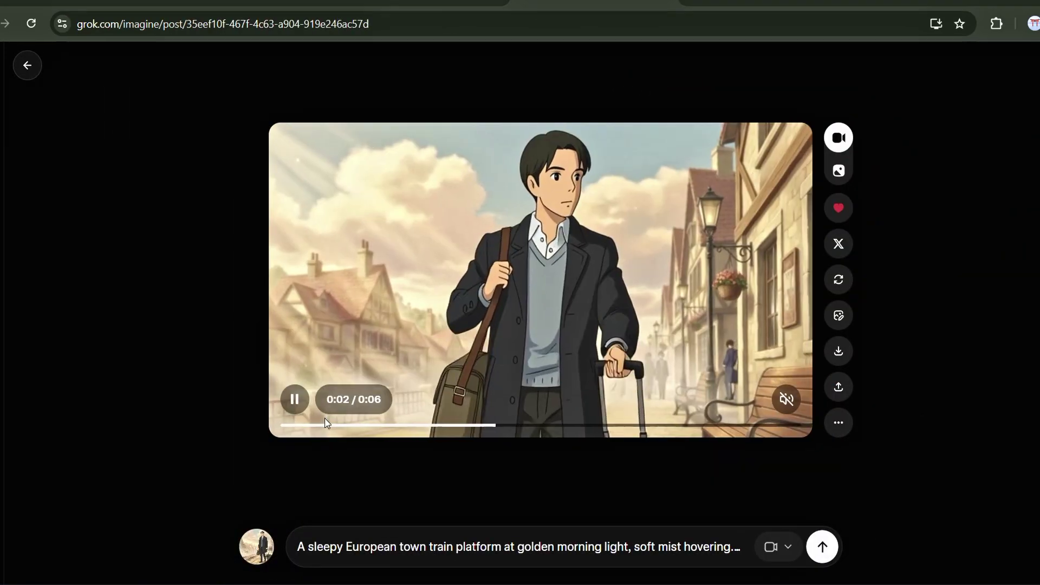
- Replay the generated train platform clip from near its beginning with the sound on
left_click(303, 427)
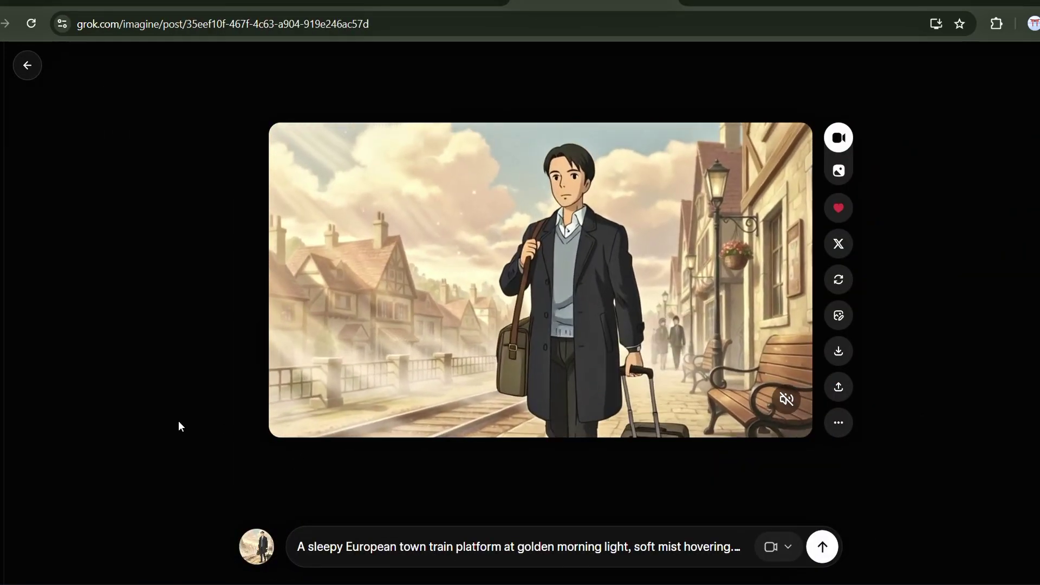
left_click(787, 400)
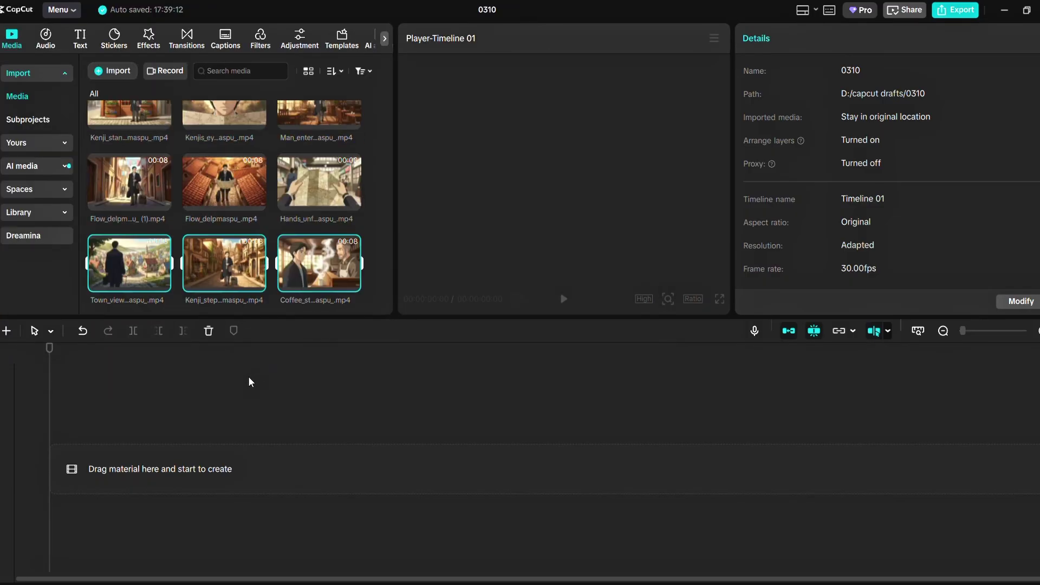
- Switch to the CapCut project and scale the town square clip up slightly
scroll(253, 220, "up", 2)
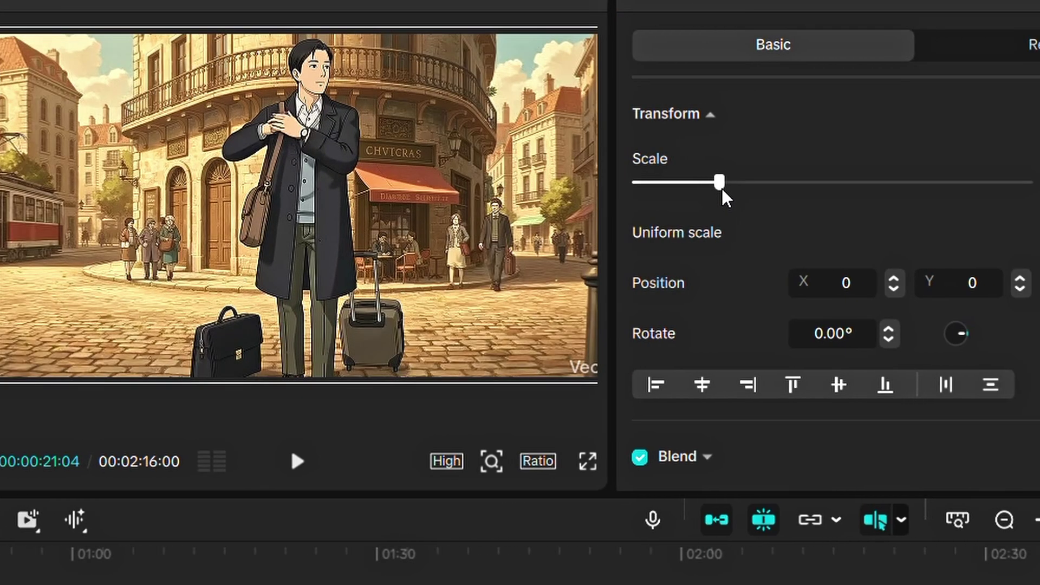
left_click_drag(721, 188, 723, 186)
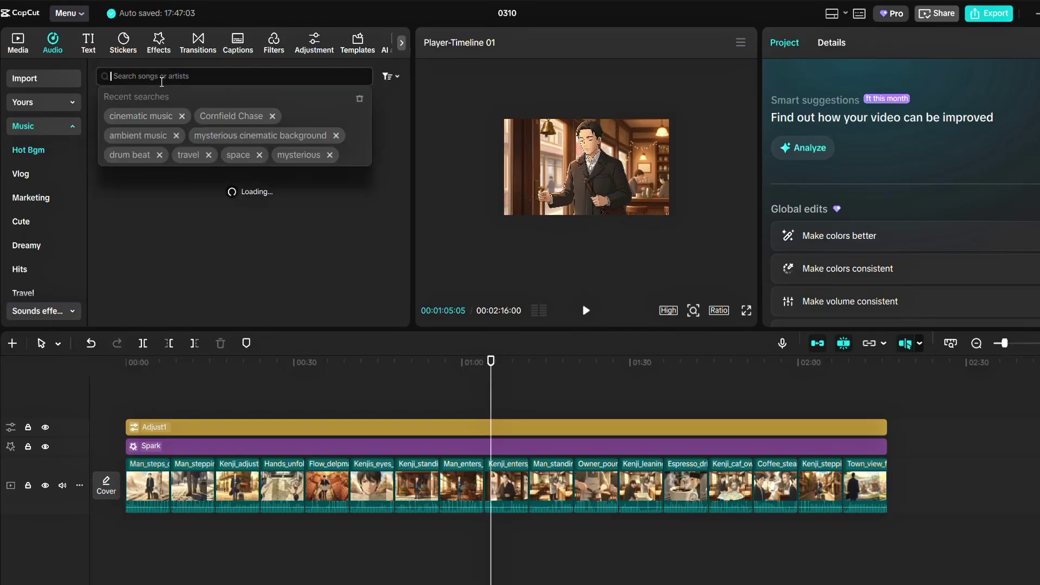
- Search the music library for travel and place "Happy Daily Vlog Traveling Folk Indie Acoustic Inspiring" beneath the scene clips
left_click(188, 155)
left_click_drag(936, 117, 909, 124)
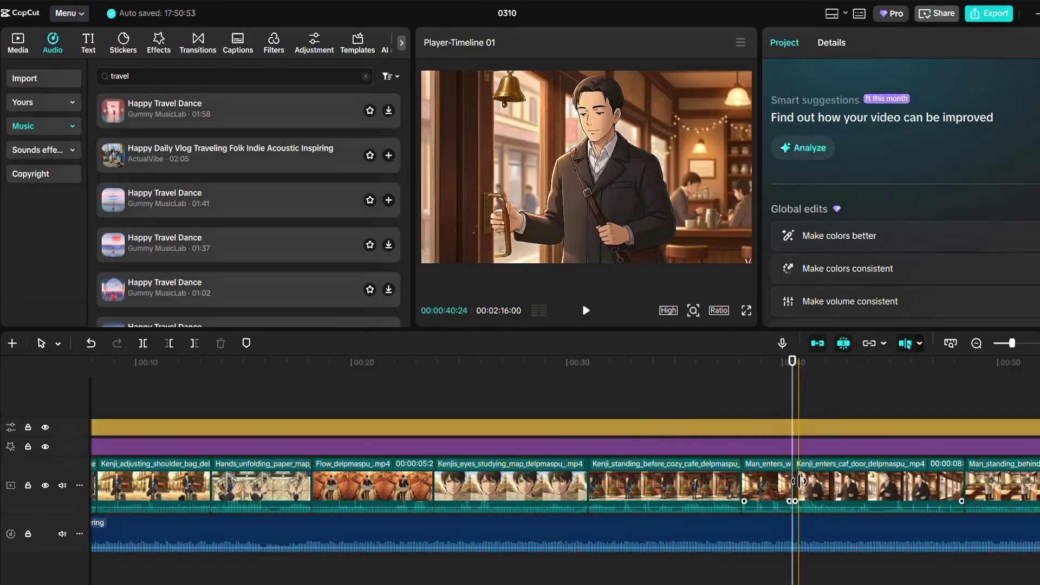
left_click(854, 492)
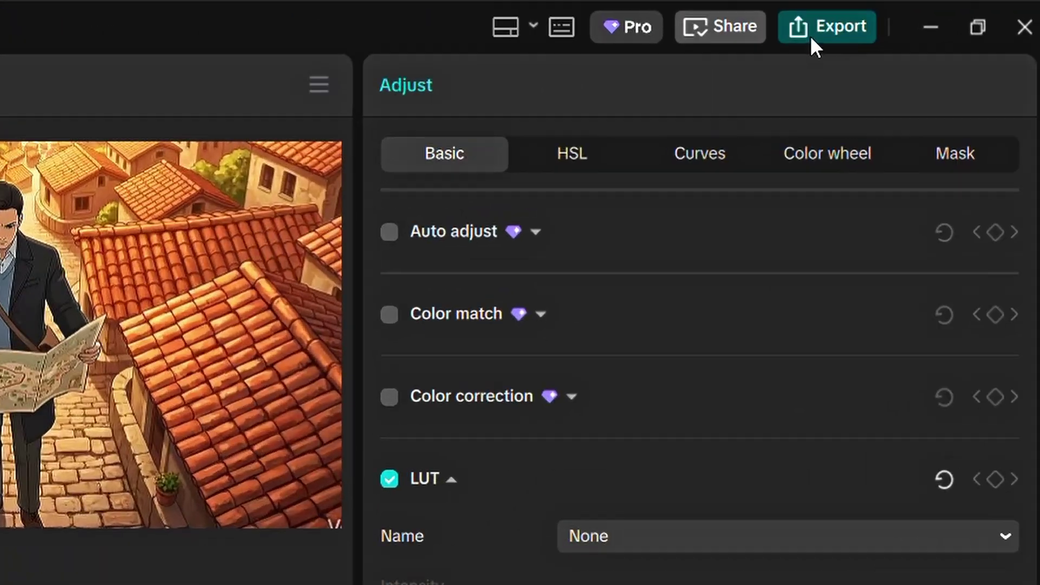
- Export the video under the name Ghibli at 1080P with the Recommended bit rate
left_click(989, 13)
double_click(687, 155)
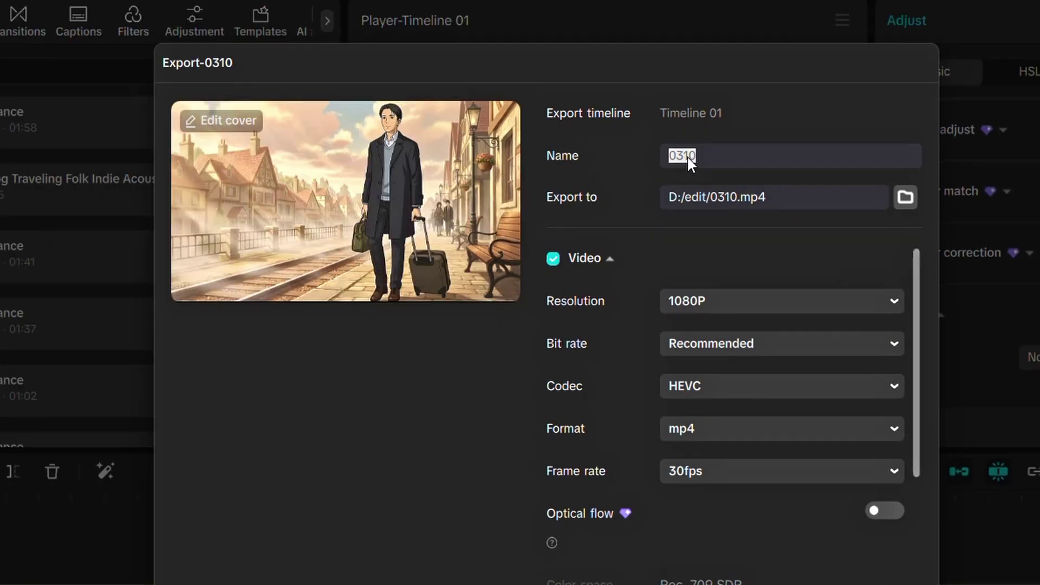
type("Gj")
key("BackSpace")
type("hibli")
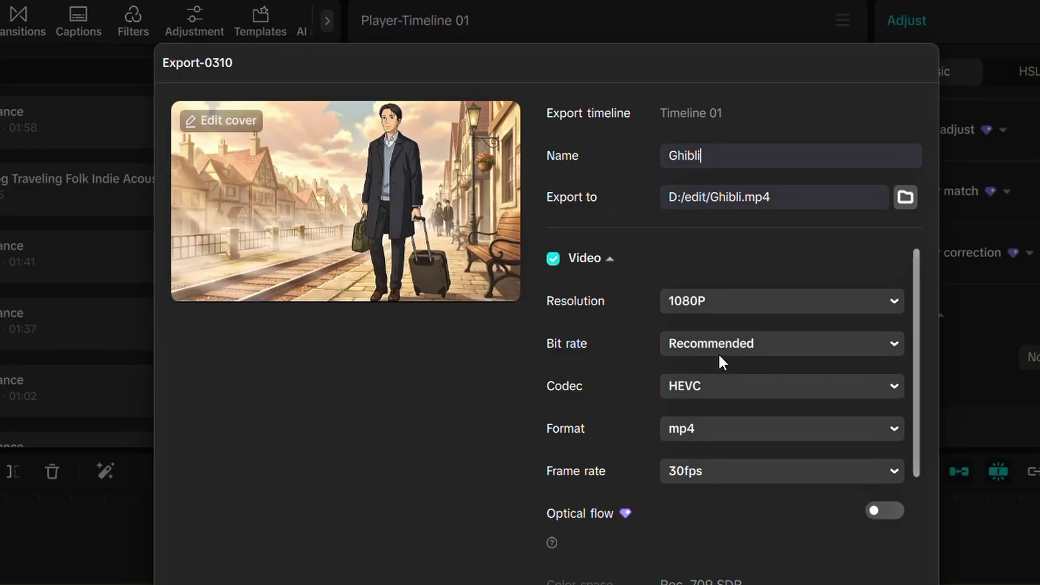
left_click(723, 310)
left_click(708, 363)
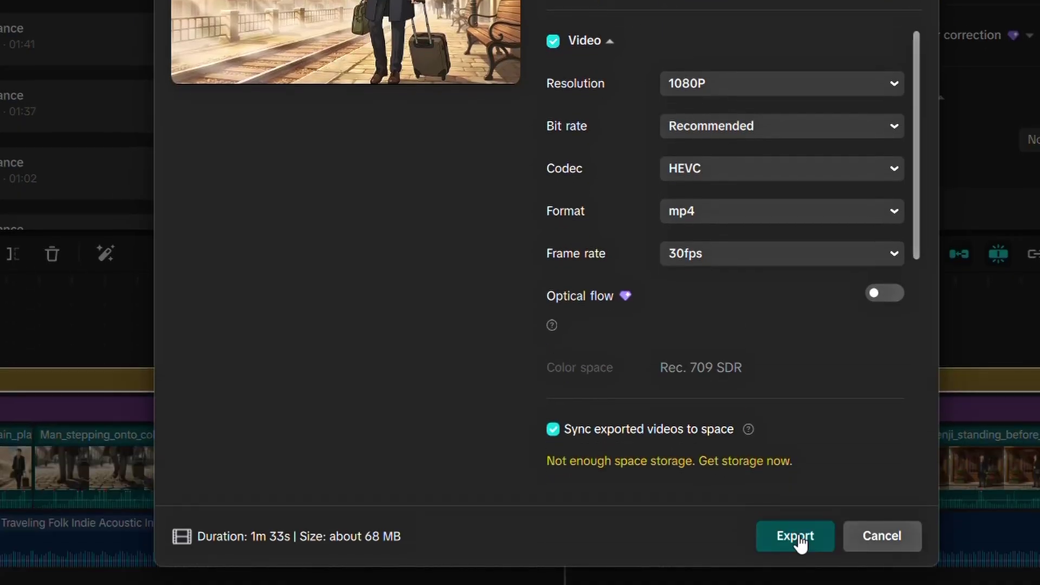
left_click(797, 537)
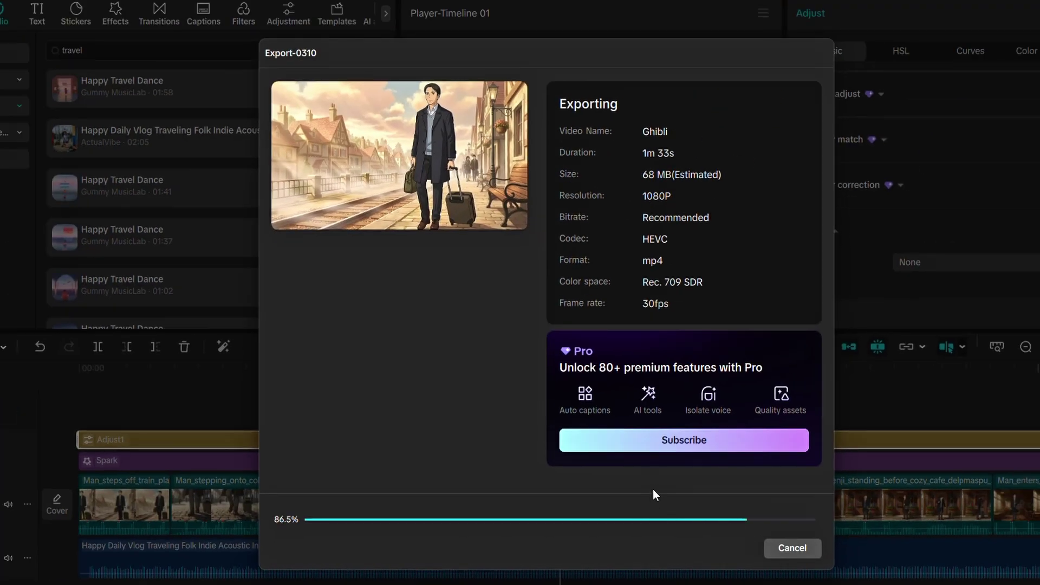